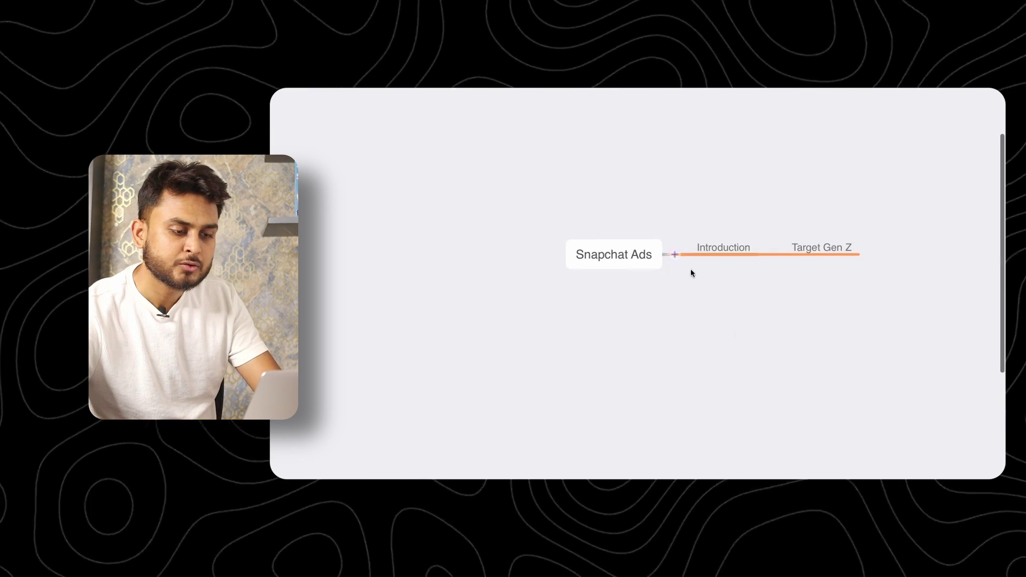
# Add a branch named "Setup" to the Snapchat Ads central topic of the mind map
pyautogui.click(676, 256)
pyautogui.write('Sett')
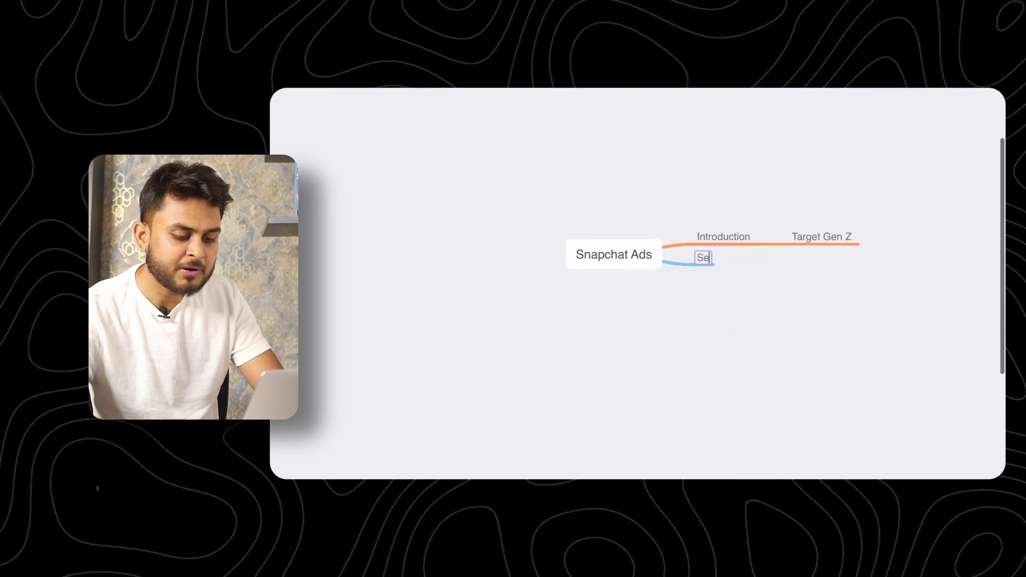
pyautogui.press('BackSpace')
pyautogui.write('up')
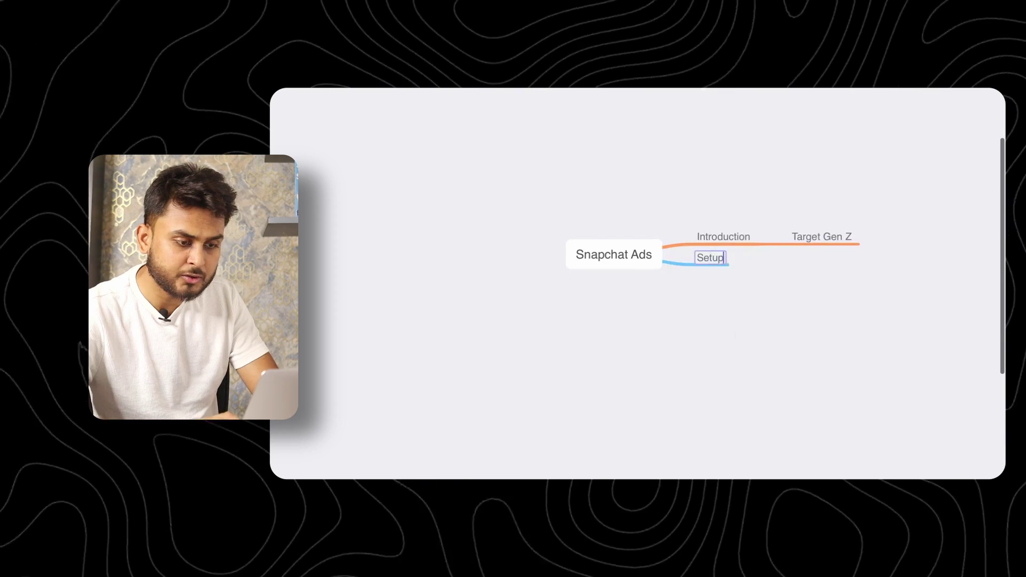
pyautogui.click(703, 354)
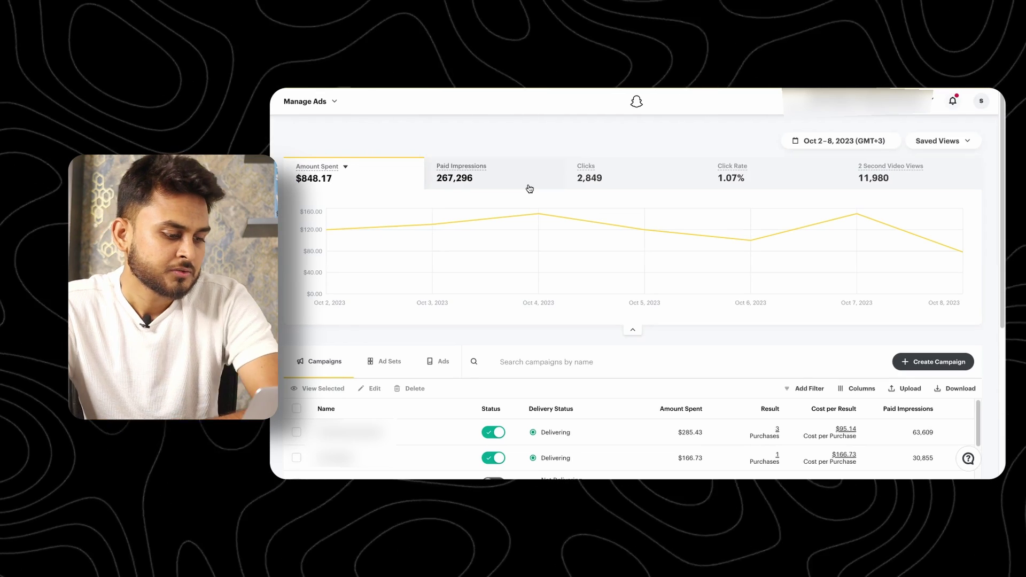
# Start a new campaign in Snapchat Ads Manager with Website Conversions as its objective
pyautogui.moveTo(763, 271)
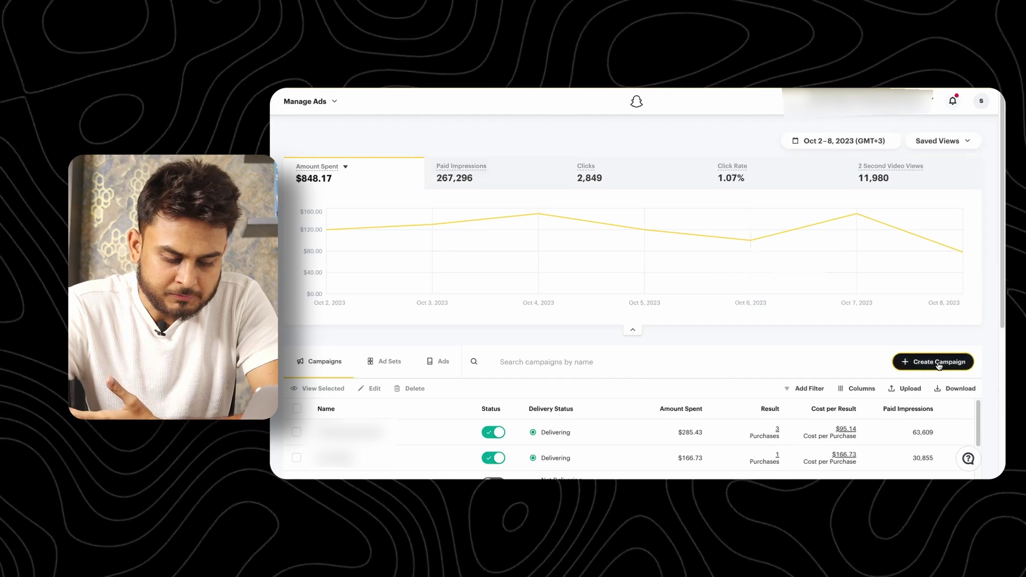
pyautogui.click(939, 362)
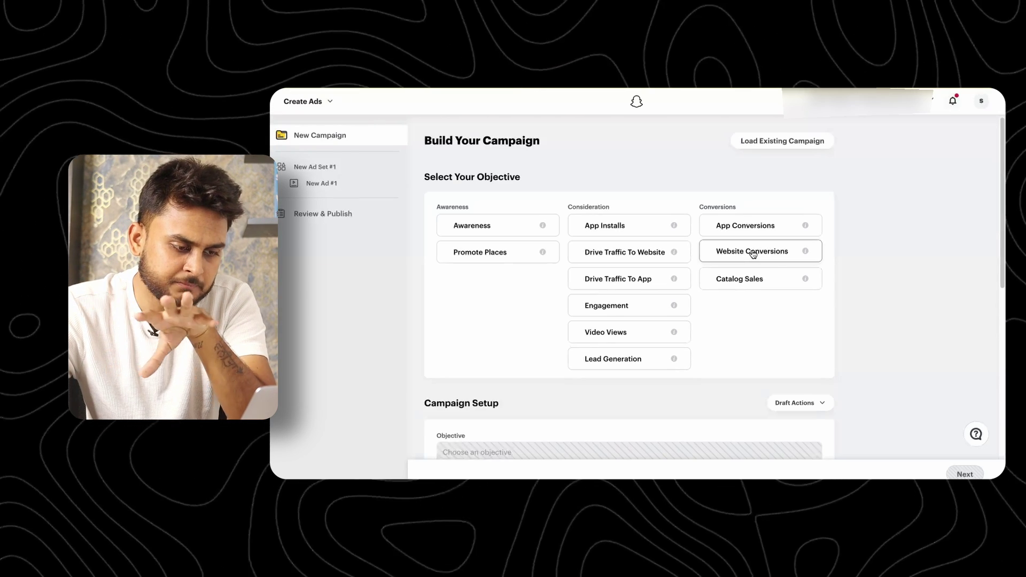
pyautogui.click(753, 253)
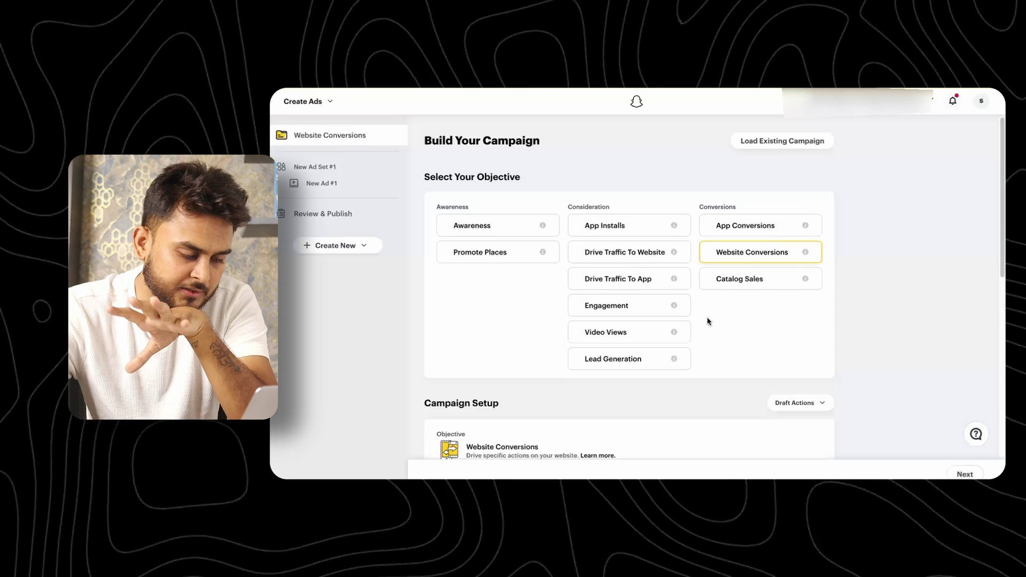
# Set the new Website Conversions campaign's status to Paused in the campaign setup
pyautogui.scroll(-3, 707, 319)
pyautogui.scroll(-3, 708, 321)
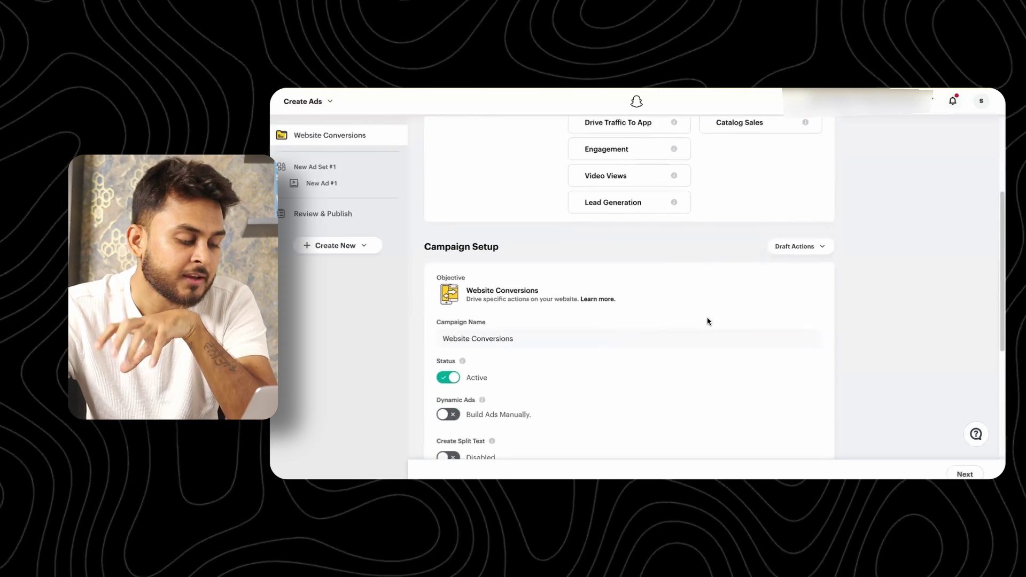
pyautogui.scroll(-1, 708, 321)
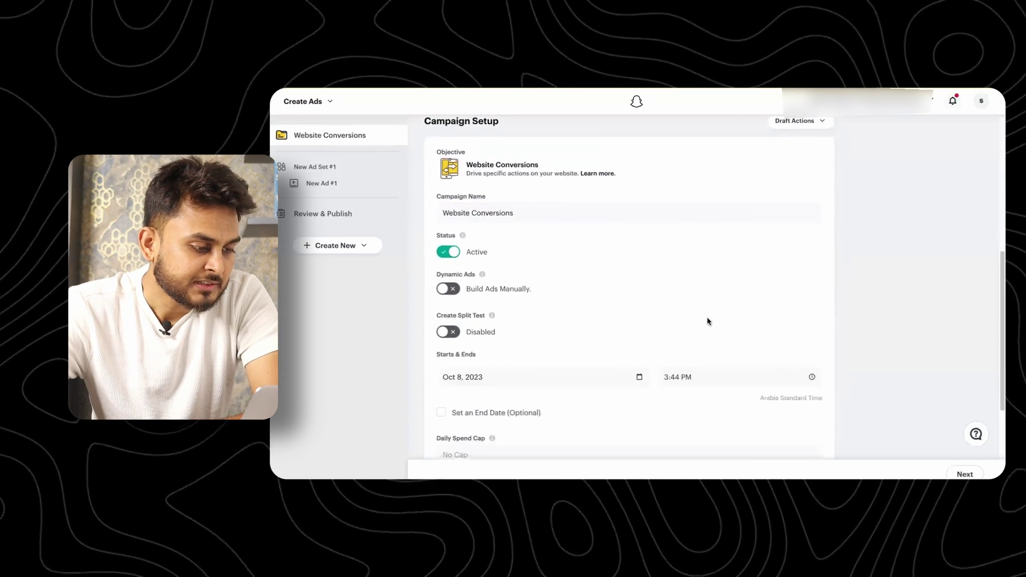
pyautogui.click(454, 254)
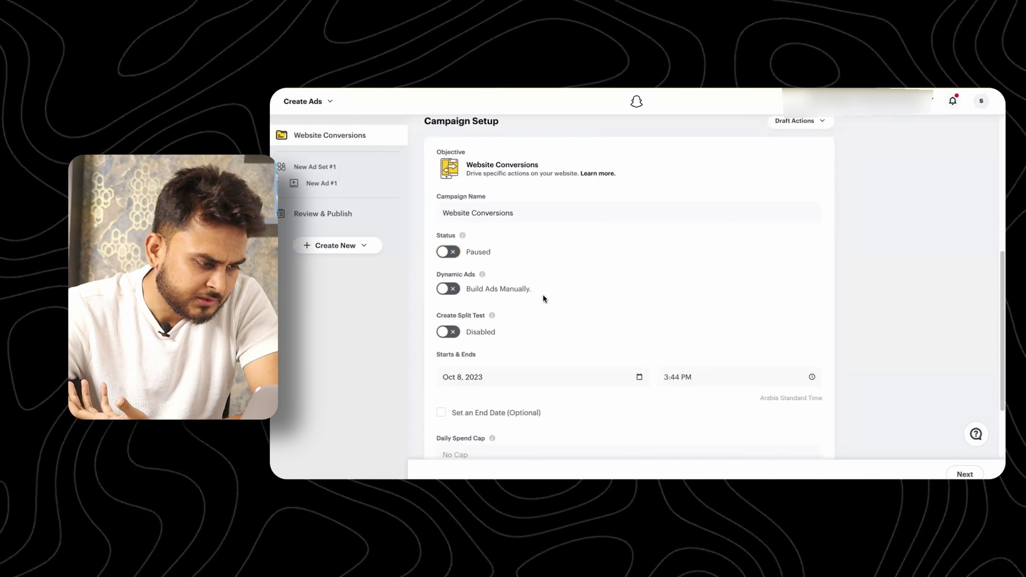
# Set the campaign's start date to Oct 10, 2023 and leave it without an end date
pyautogui.scroll(-2, 543, 298)
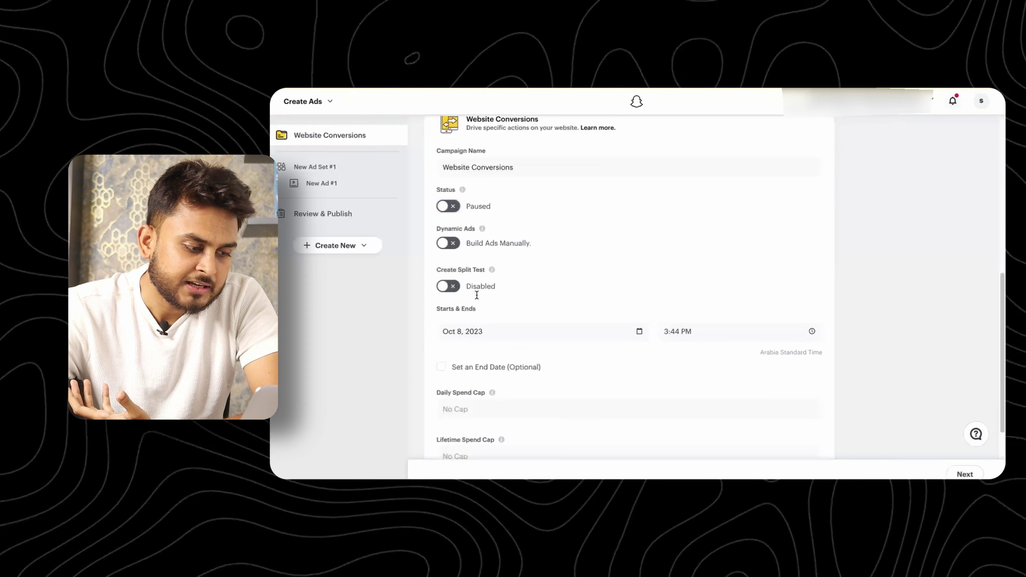
pyautogui.scroll(-2, 537, 280)
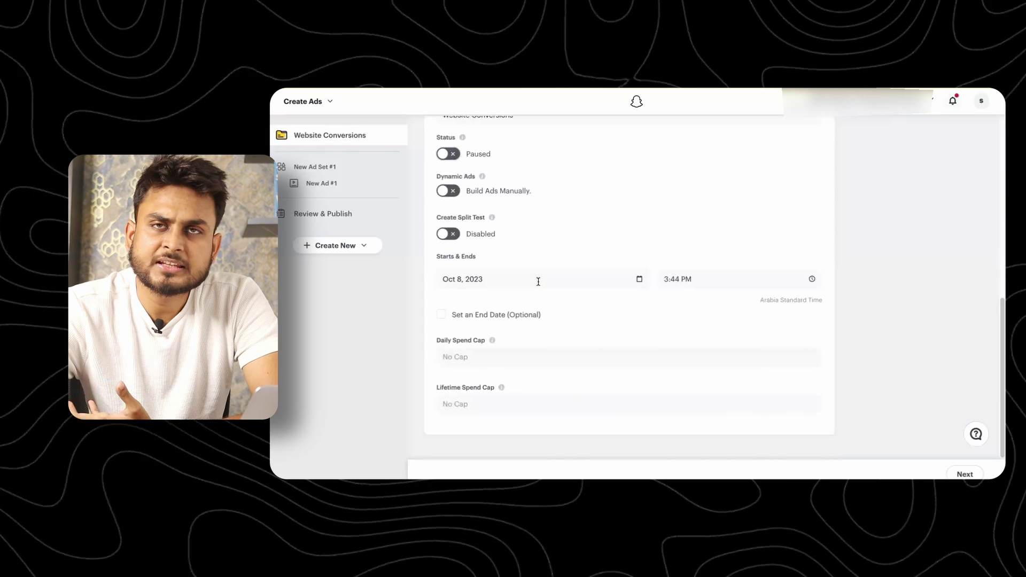
pyautogui.click(538, 280)
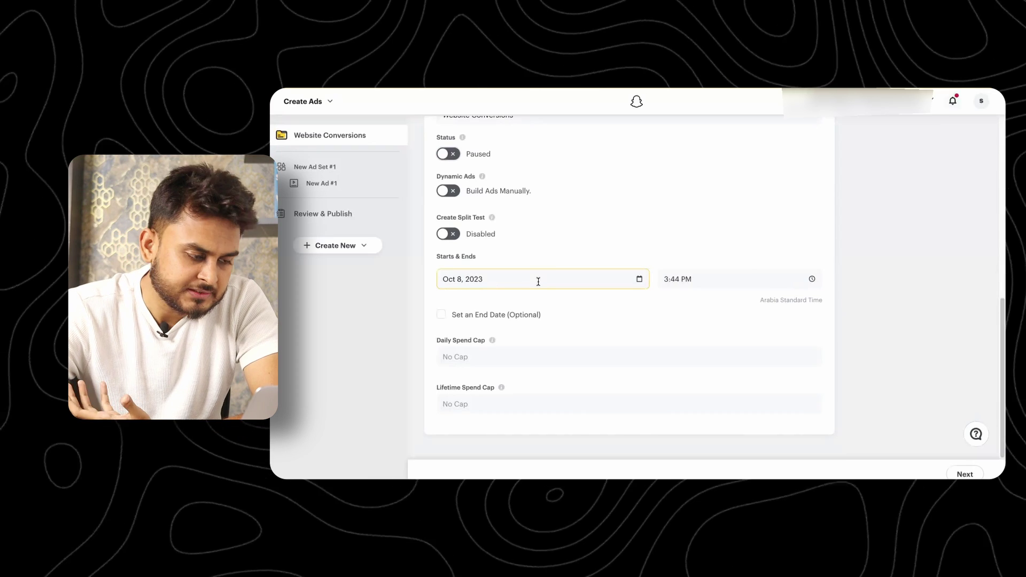
pyautogui.click(508, 279)
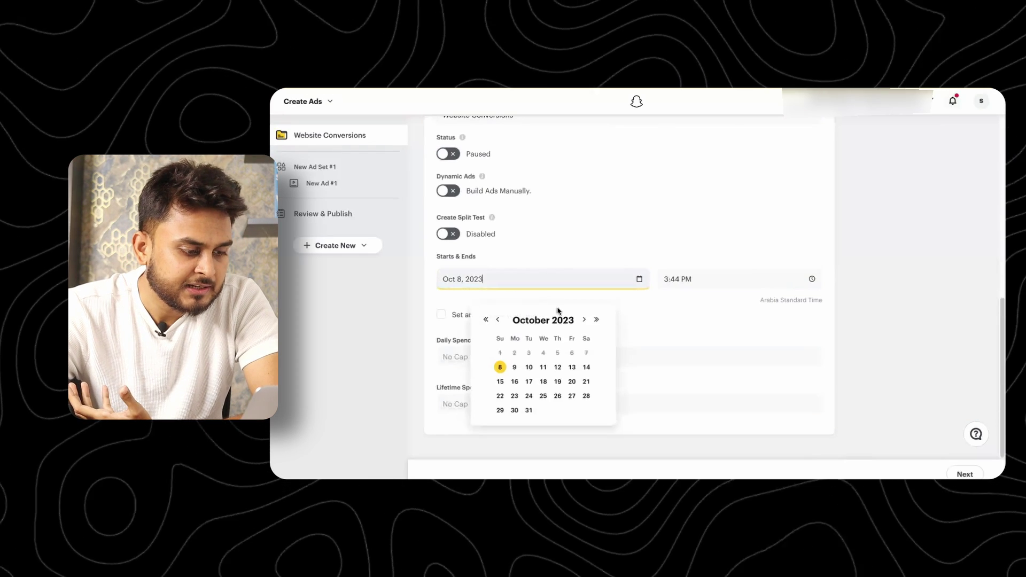
pyautogui.click(528, 367)
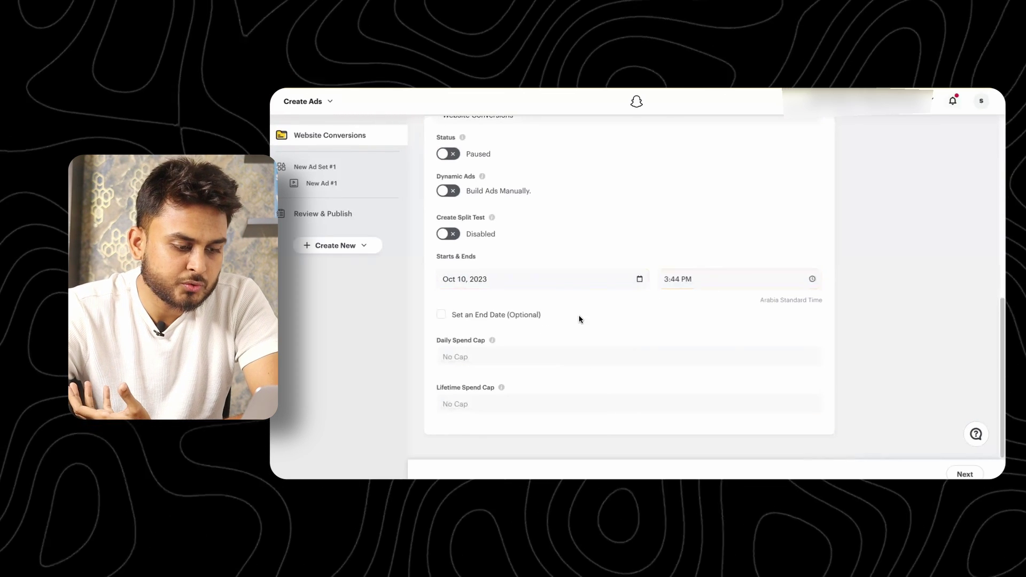
pyautogui.click(441, 315)
pyautogui.click(441, 315)
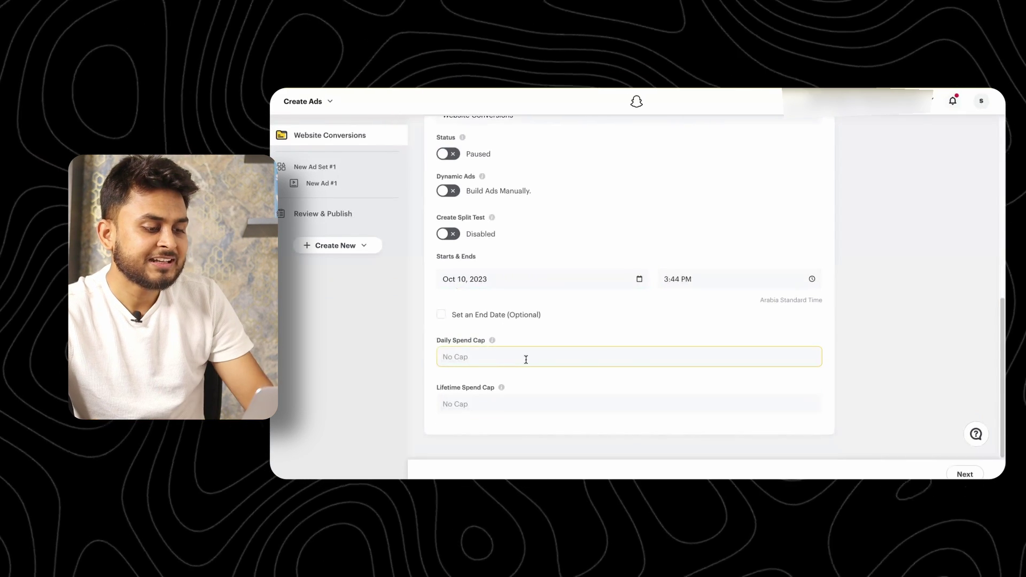
# Cap the campaign's spend at US$1,000 daily and US$100,000 lifetime, and continue to the ad set settings
pyautogui.click(526, 359)
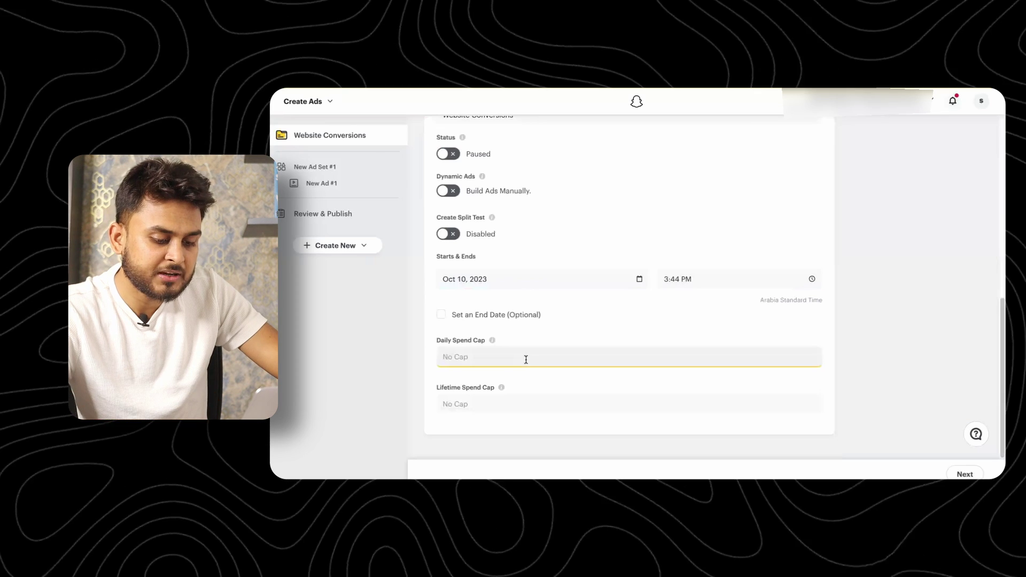
pyautogui.write('1000')
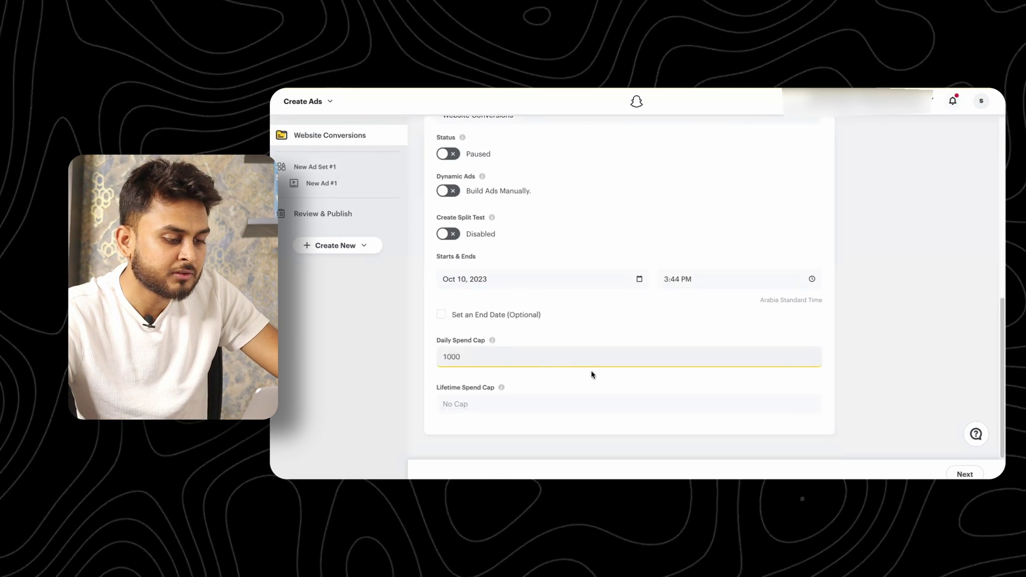
pyautogui.click(591, 375)
pyautogui.click(514, 402)
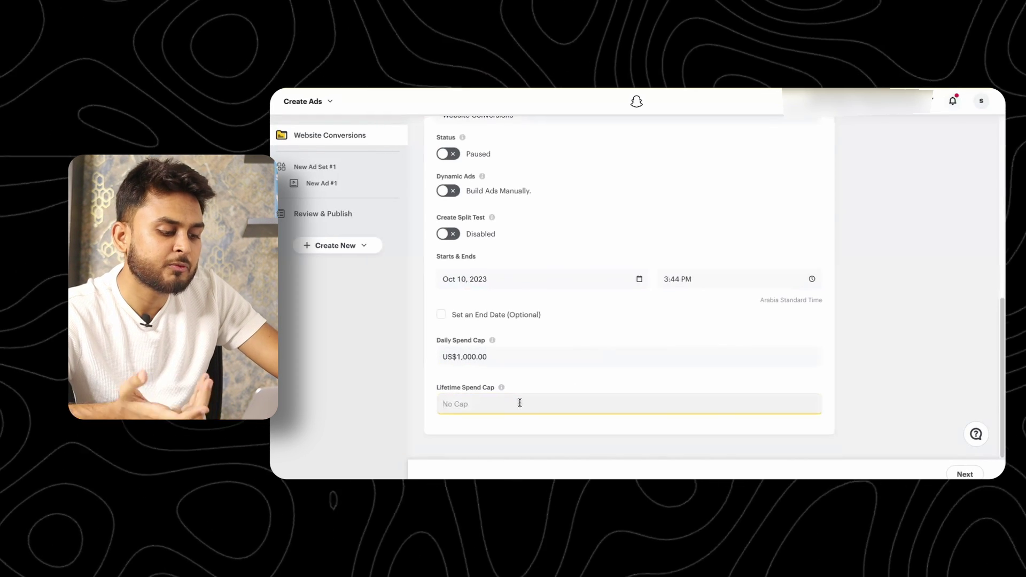
pyautogui.write('100000')
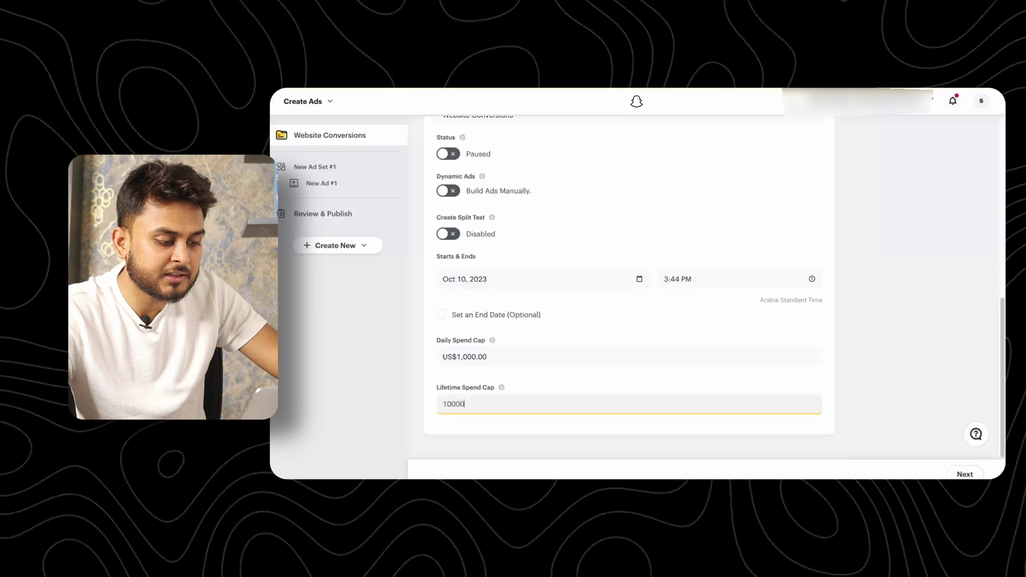
pyautogui.click(583, 391)
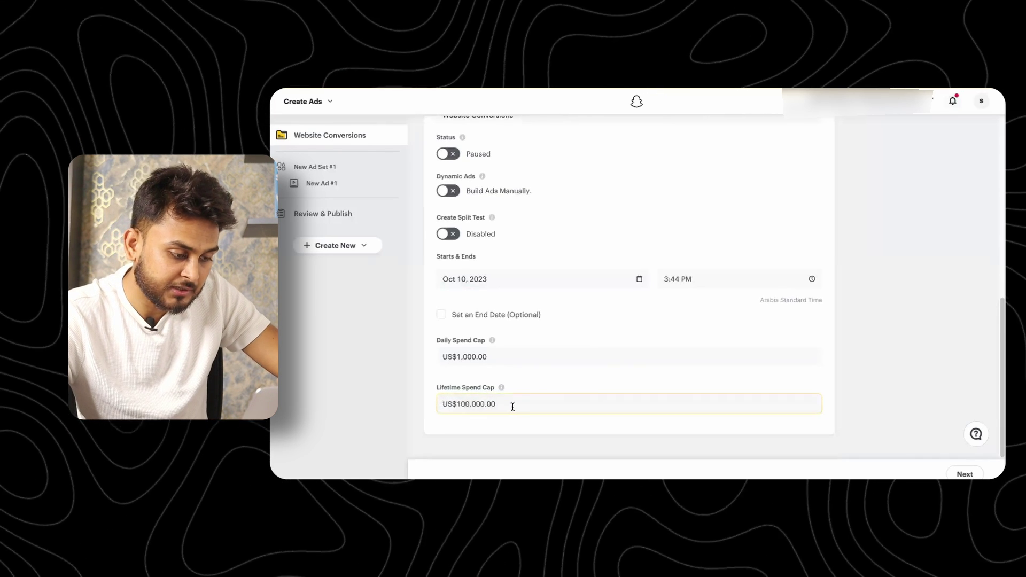
pyautogui.scroll(-1, 595, 420)
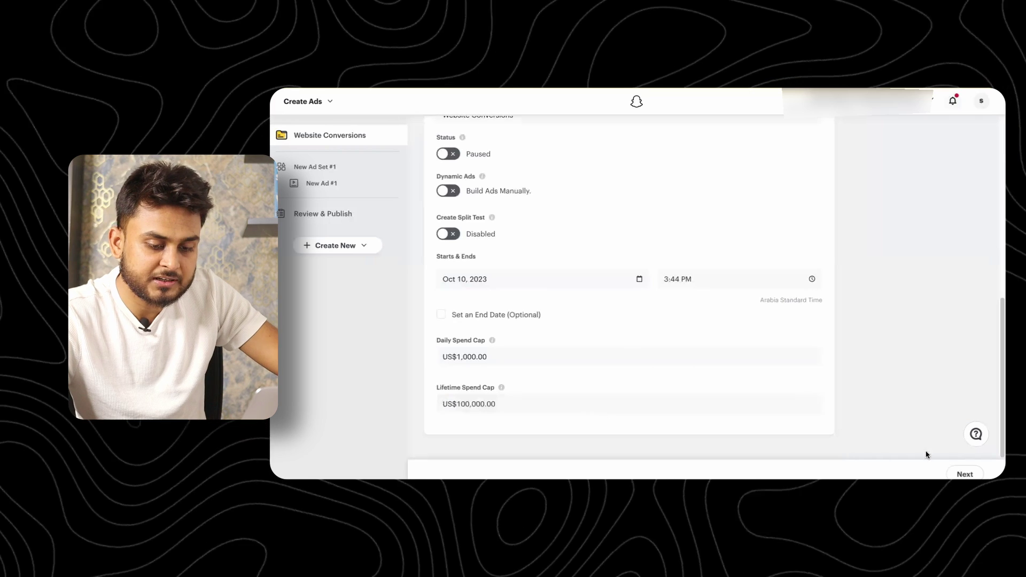
pyautogui.click(963, 475)
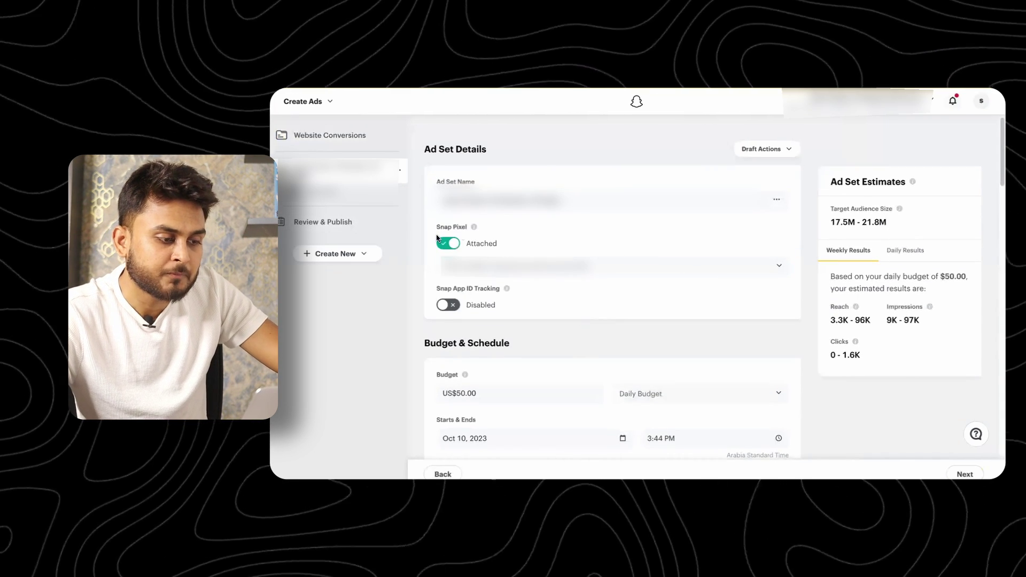
# Set the ad set's goal to Pixel Purchase in the budget and schedule settings
pyautogui.click(472, 195)
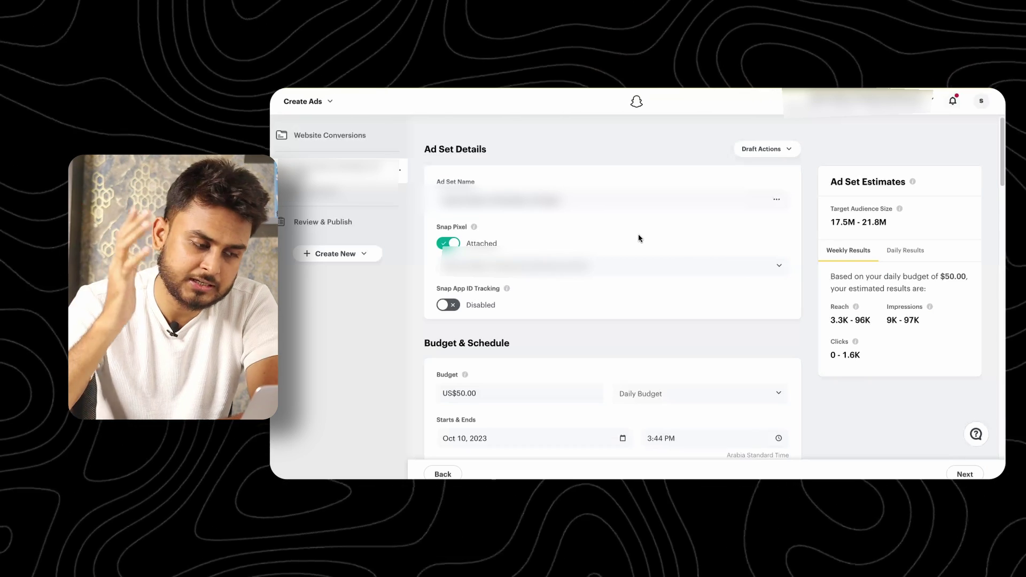
pyautogui.scroll(-1, 638, 238)
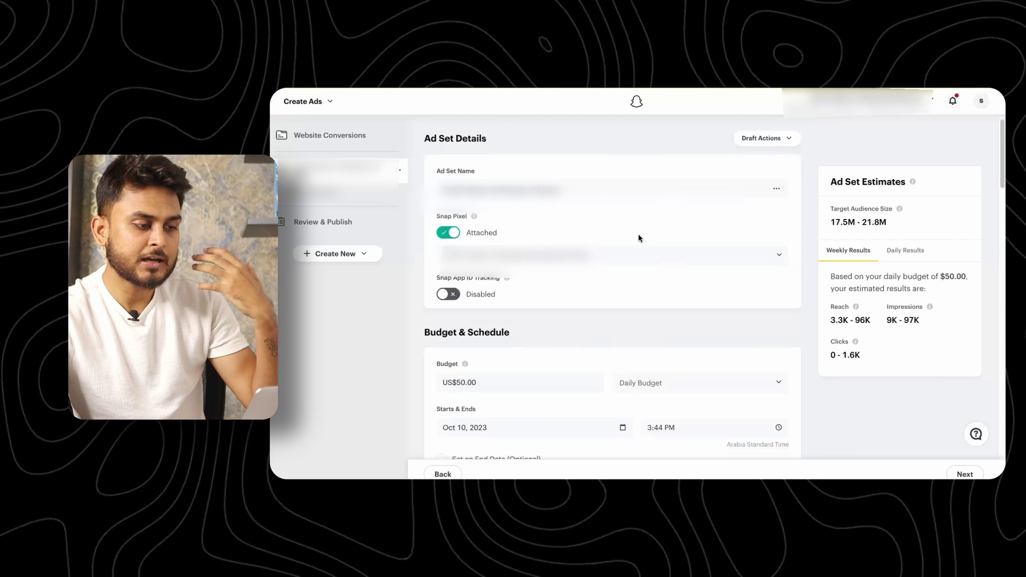
pyautogui.scroll(-2, 638, 238)
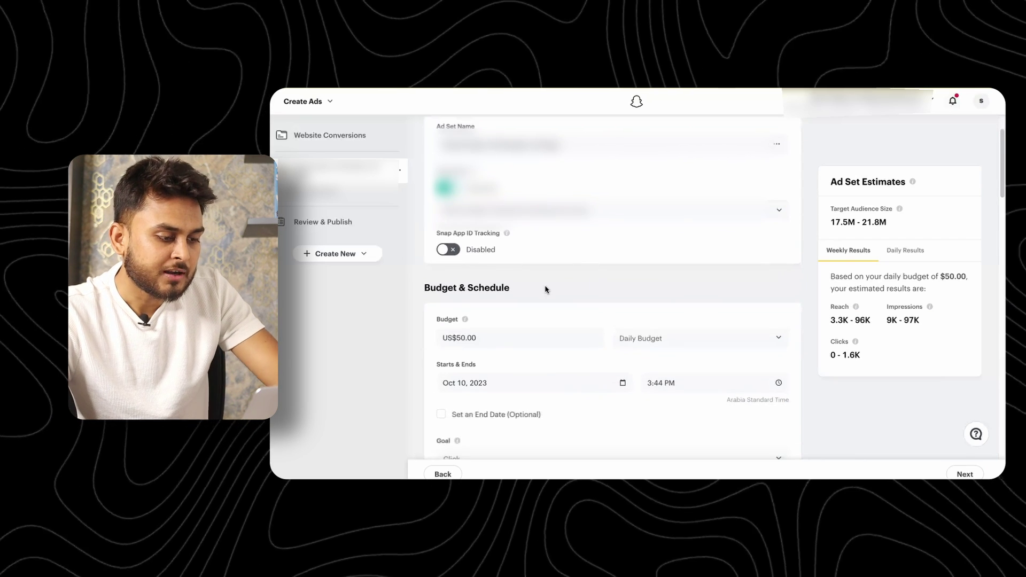
pyautogui.scroll(-3, 545, 289)
pyautogui.scroll(-2, 545, 289)
pyautogui.click(565, 290)
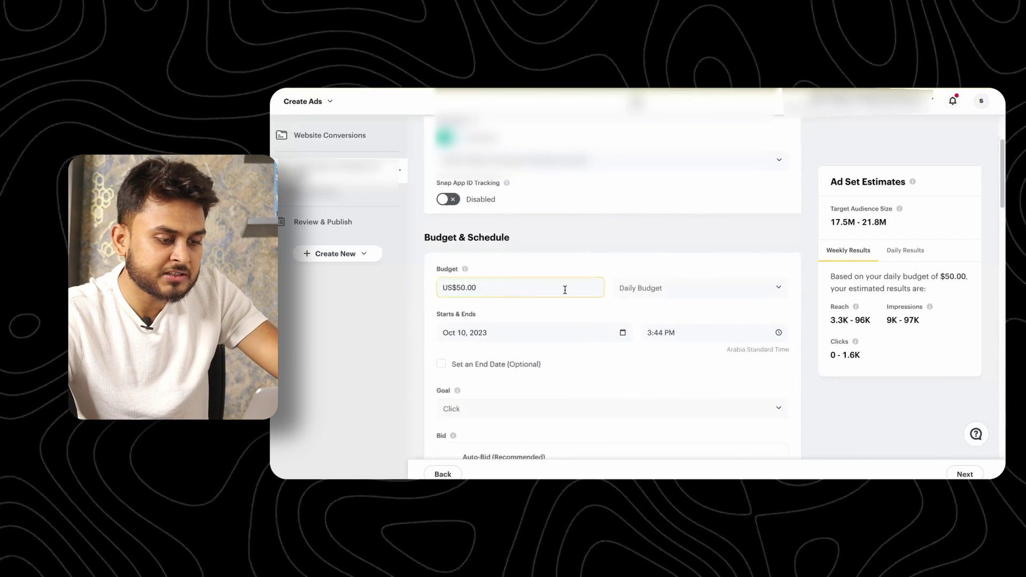
pyautogui.scroll(-5, 565, 289)
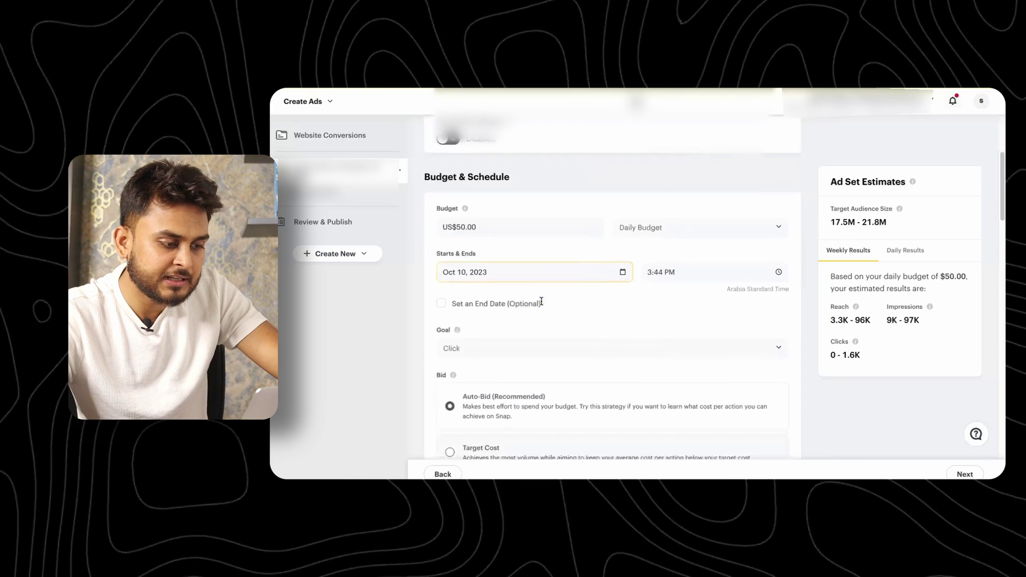
pyautogui.scroll(-1, 541, 305)
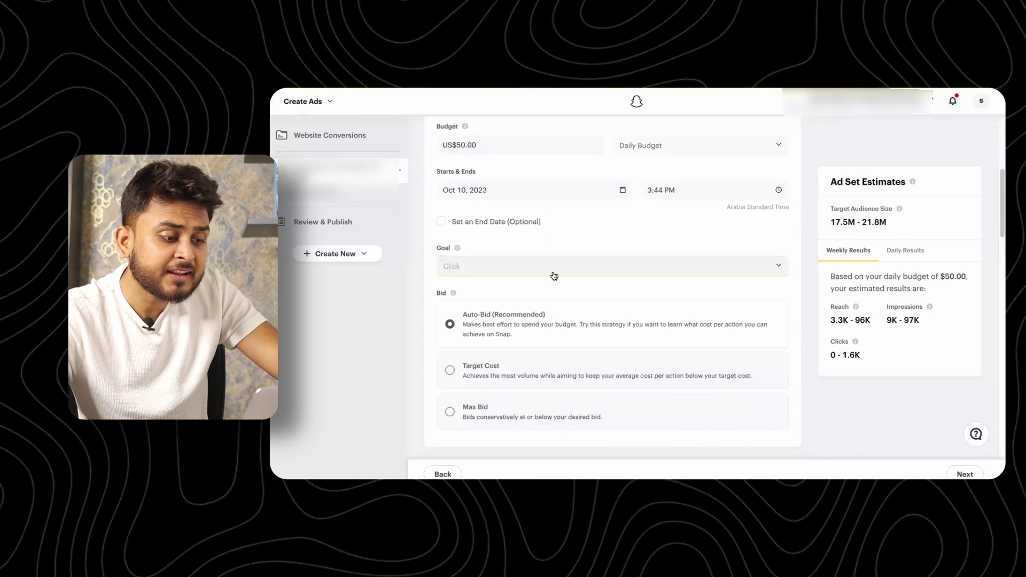
pyautogui.click(553, 275)
pyautogui.scroll(-1, 489, 314)
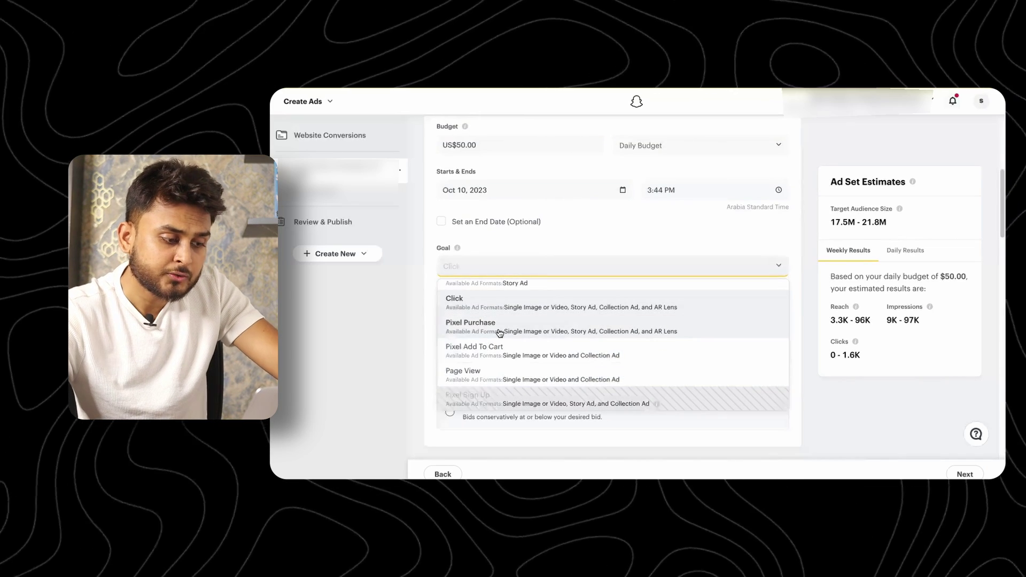
pyautogui.scroll(1, 501, 334)
pyautogui.scroll(-1, 500, 334)
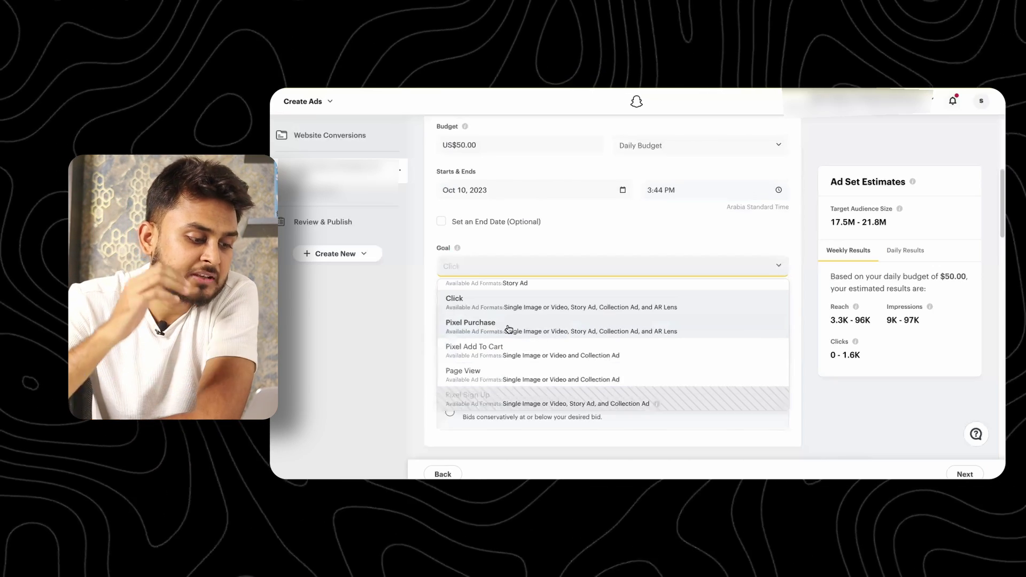
pyautogui.click(507, 328)
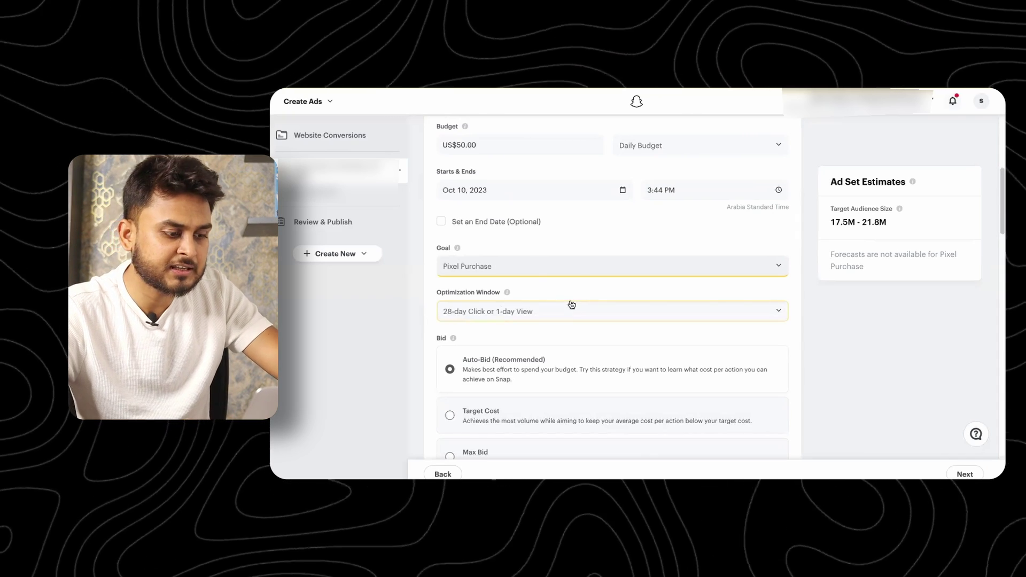
# Review the ad set's optimization window, bid strategy, placement, location and demographic settings
pyautogui.scroll(-3, 571, 305)
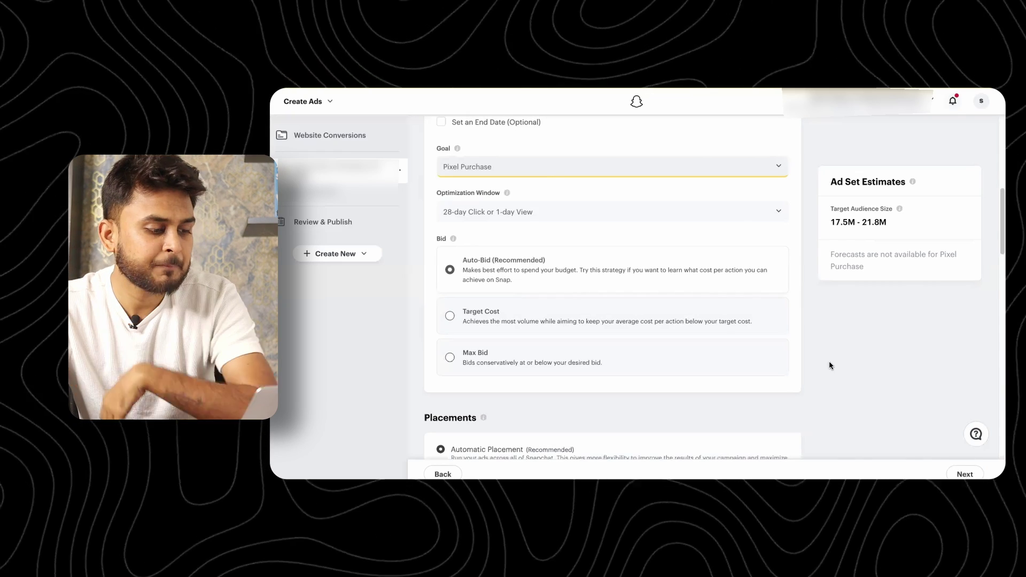
pyautogui.scroll(-3, 829, 365)
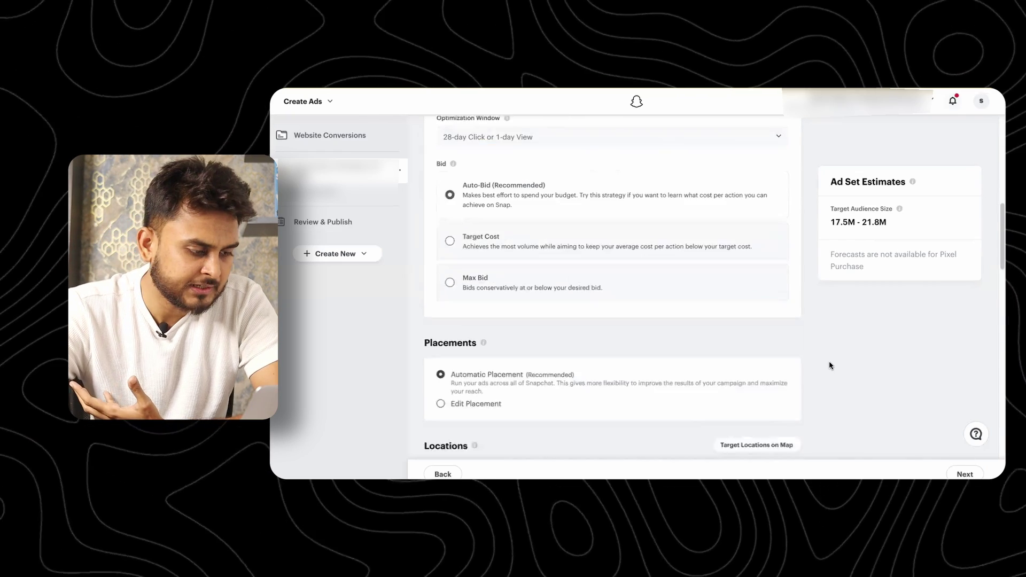
pyautogui.scroll(-2, 829, 363)
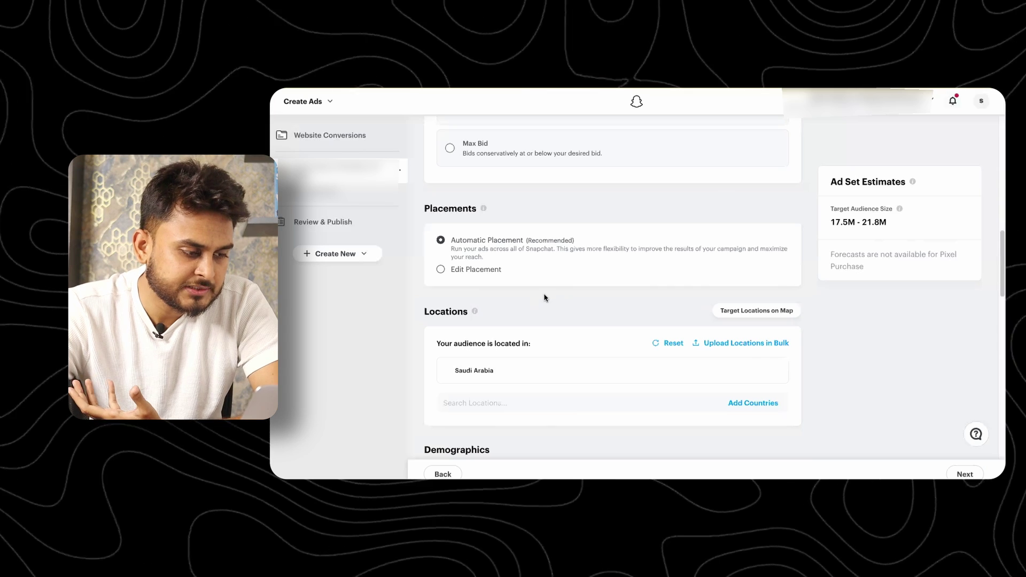
pyautogui.scroll(-1, 552, 285)
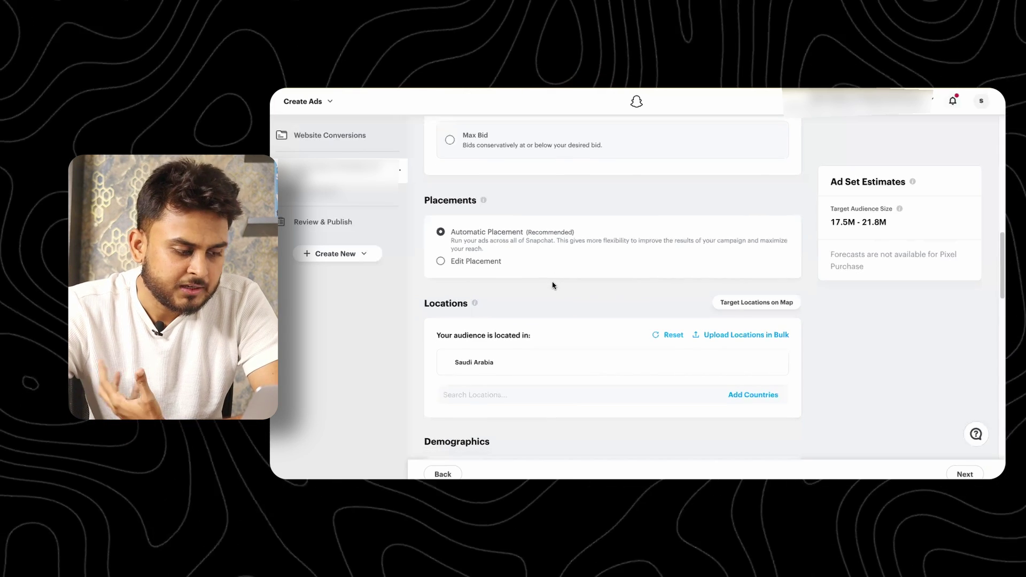
pyautogui.scroll(-2, 552, 285)
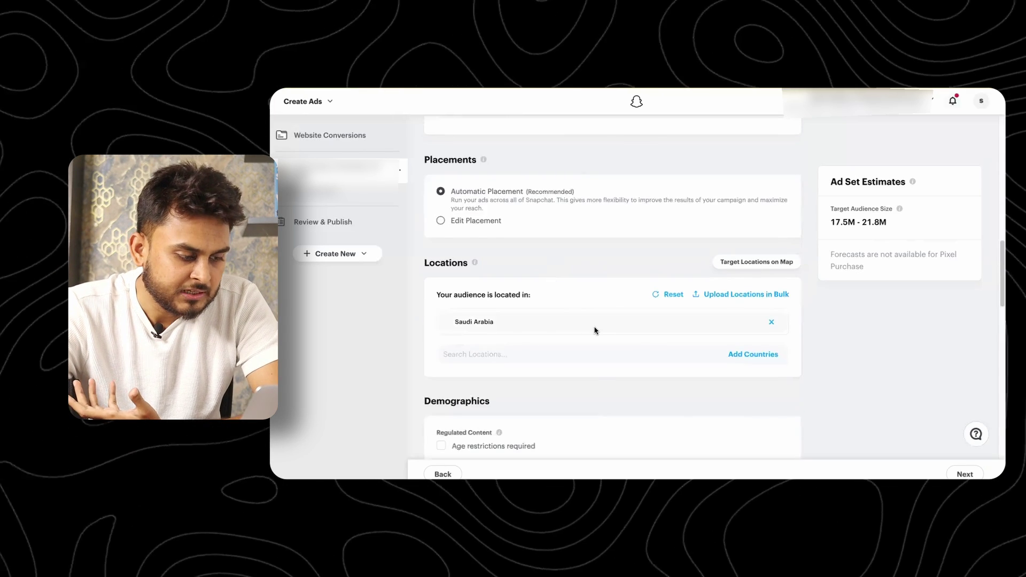
pyautogui.scroll(-2, 595, 331)
pyautogui.scroll(-3, 595, 331)
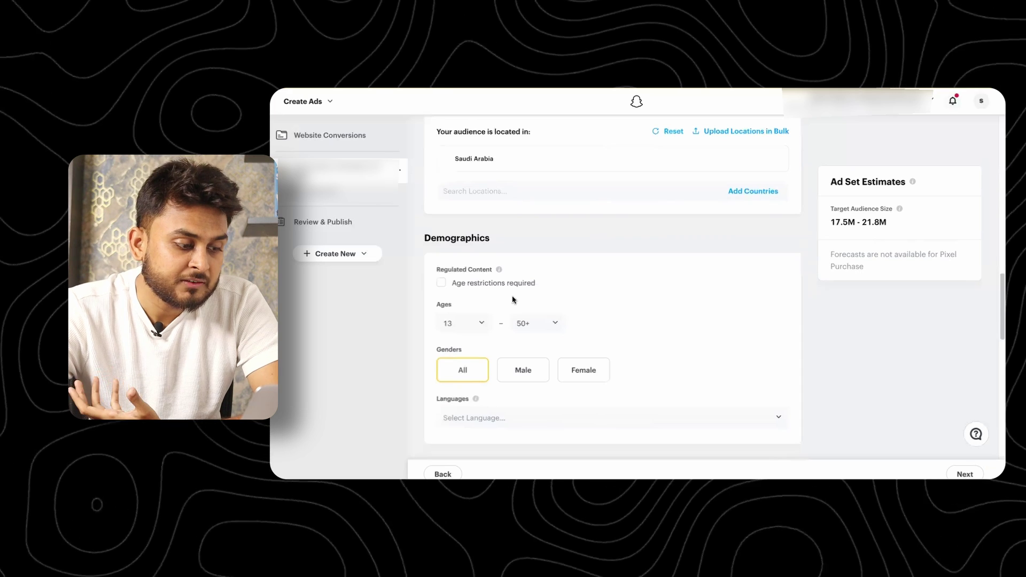
pyautogui.scroll(-1, 547, 290)
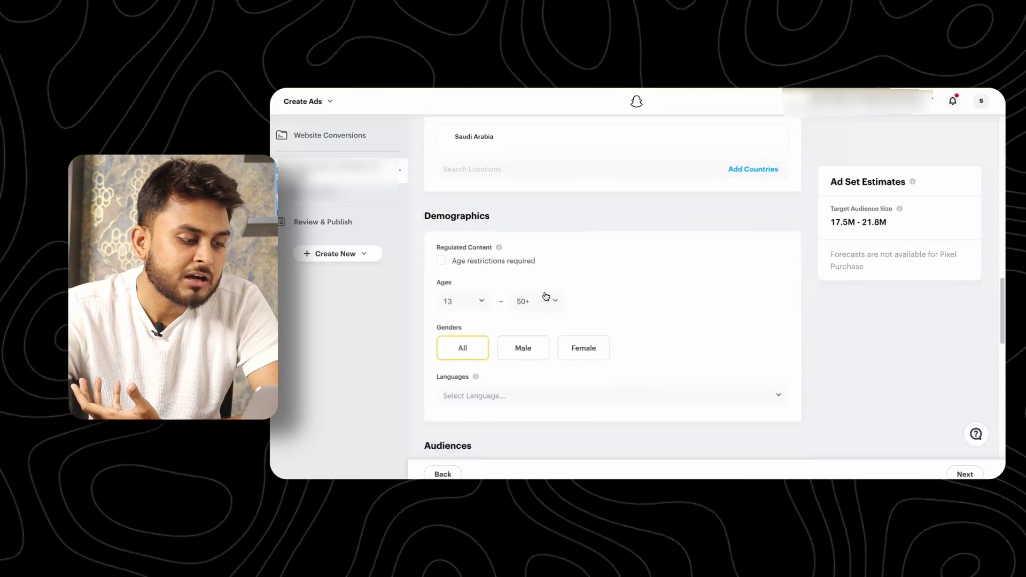
# Examine the available minimum and maximum ages for the ad set's target audience
pyautogui.click(472, 305)
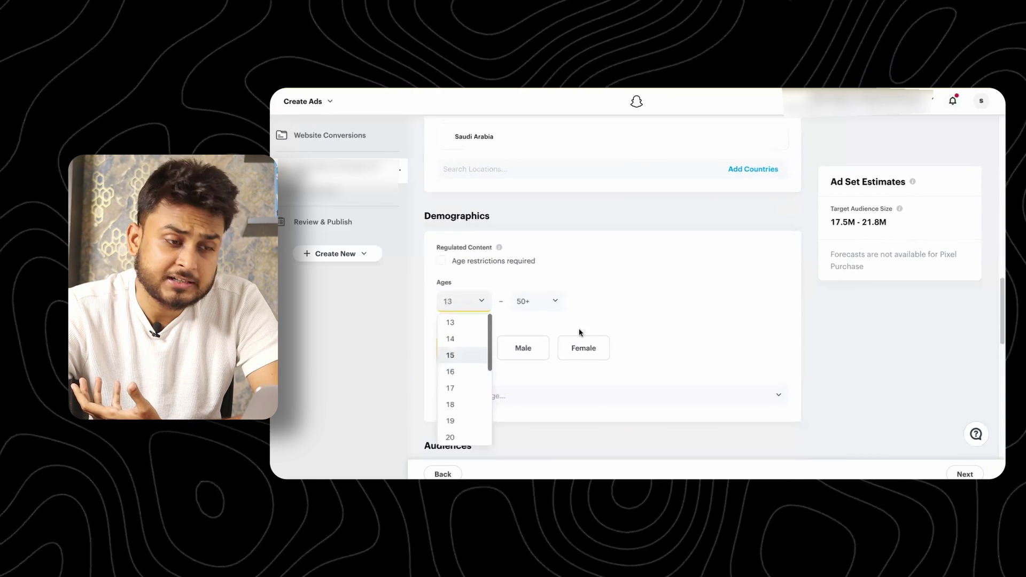
pyautogui.click(548, 303)
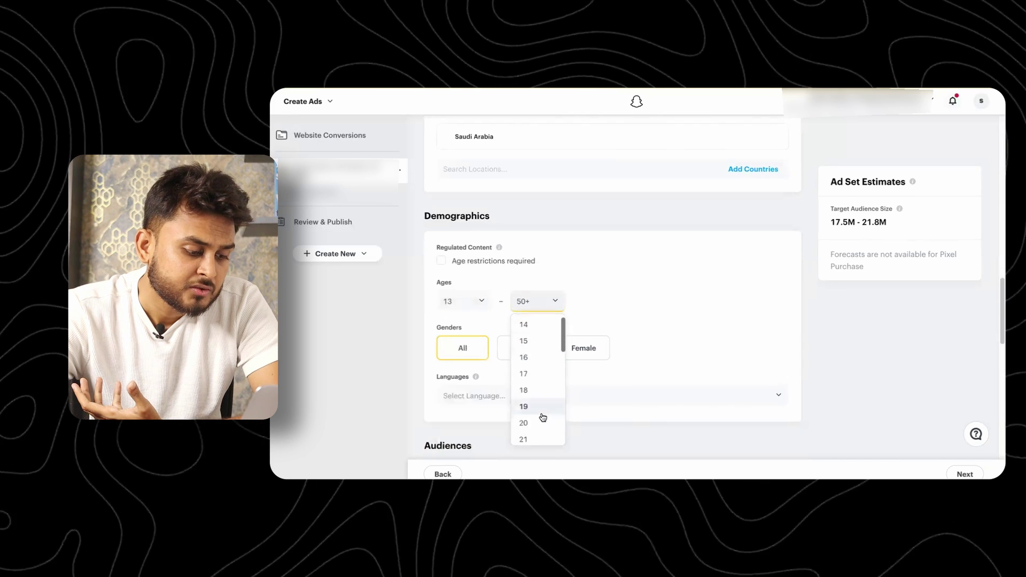
pyautogui.scroll(-9, 543, 417)
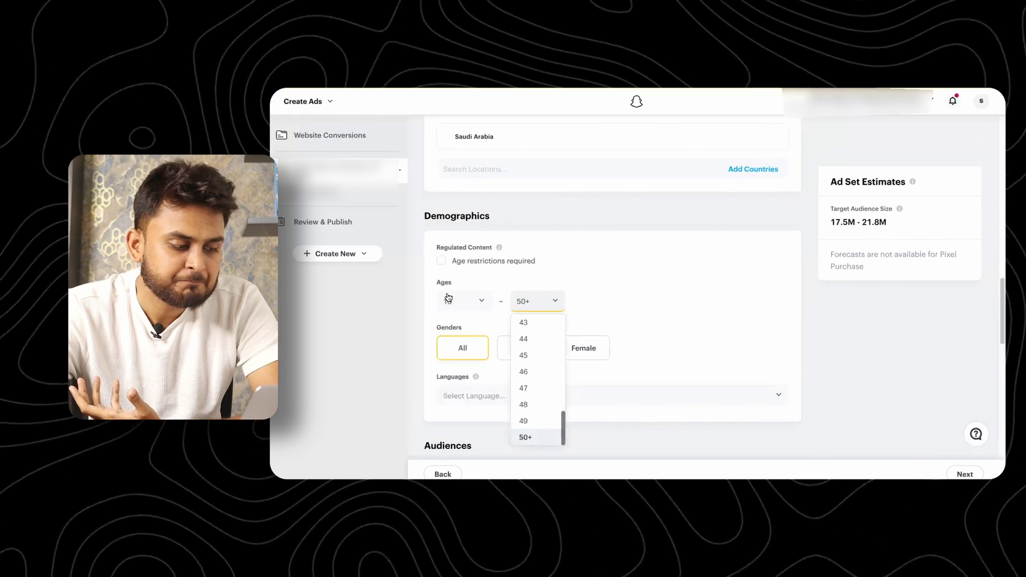
pyautogui.click(448, 299)
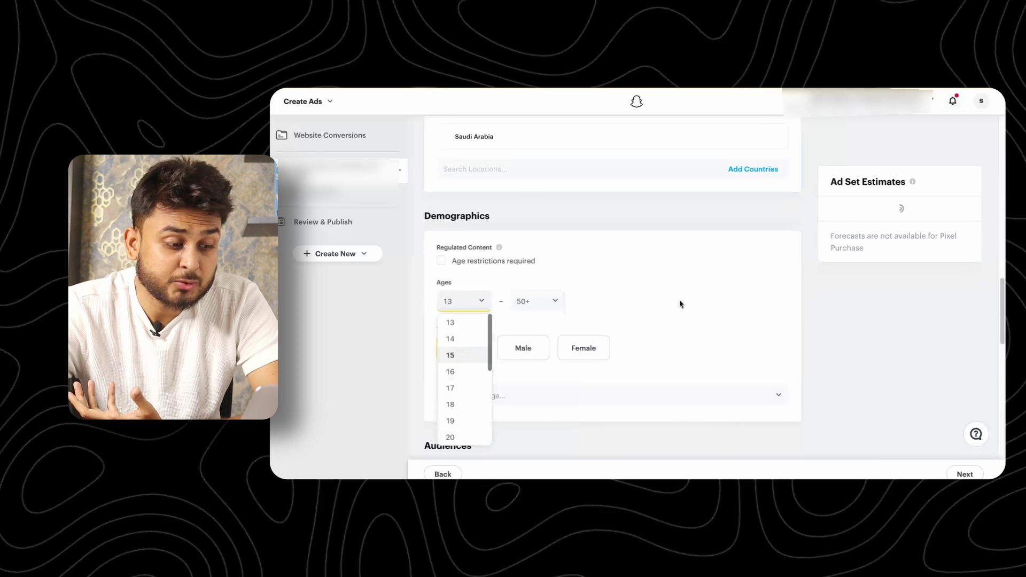
pyautogui.click(679, 304)
# Check the gender choices and the list of languages available for demographic targeting
pyautogui.scroll(-2, 679, 304)
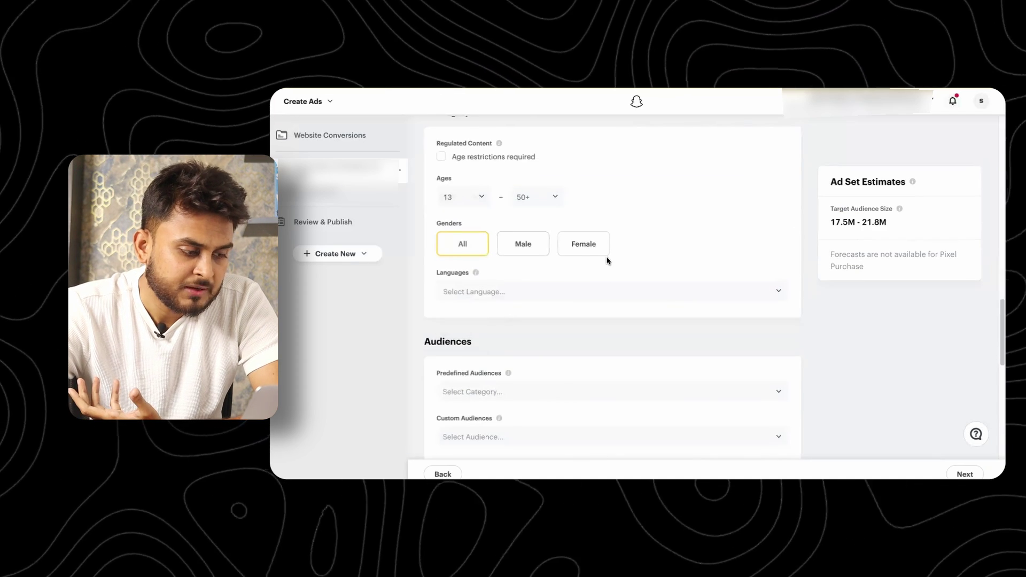
pyautogui.scroll(-1, 607, 260)
pyautogui.click(536, 260)
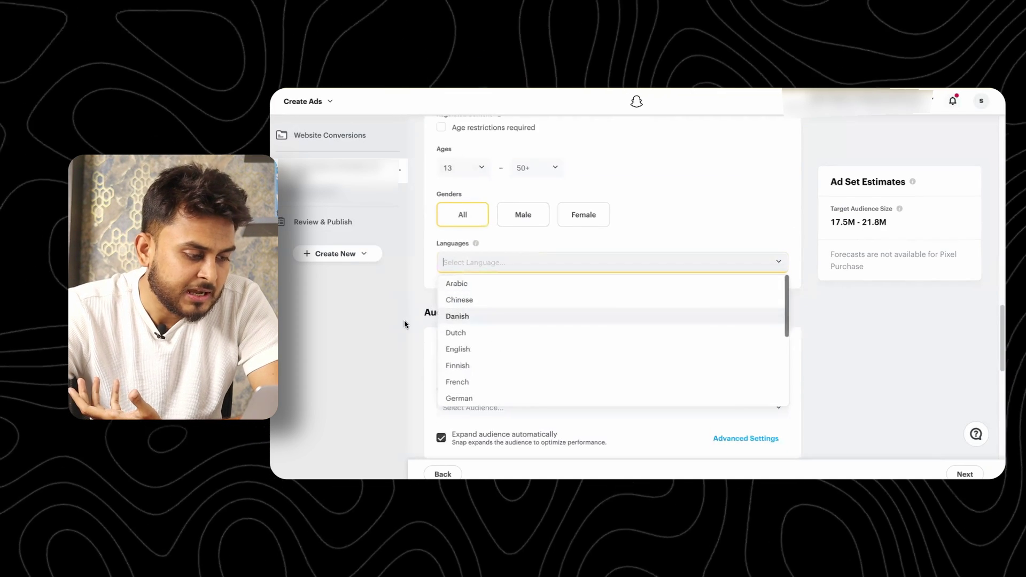
pyautogui.click(399, 315)
# Browse the predefined audience categories, such as Crypto Enthusiasts and Fashion & Style Gurus, without selecting any
pyautogui.scroll(-2, 518, 344)
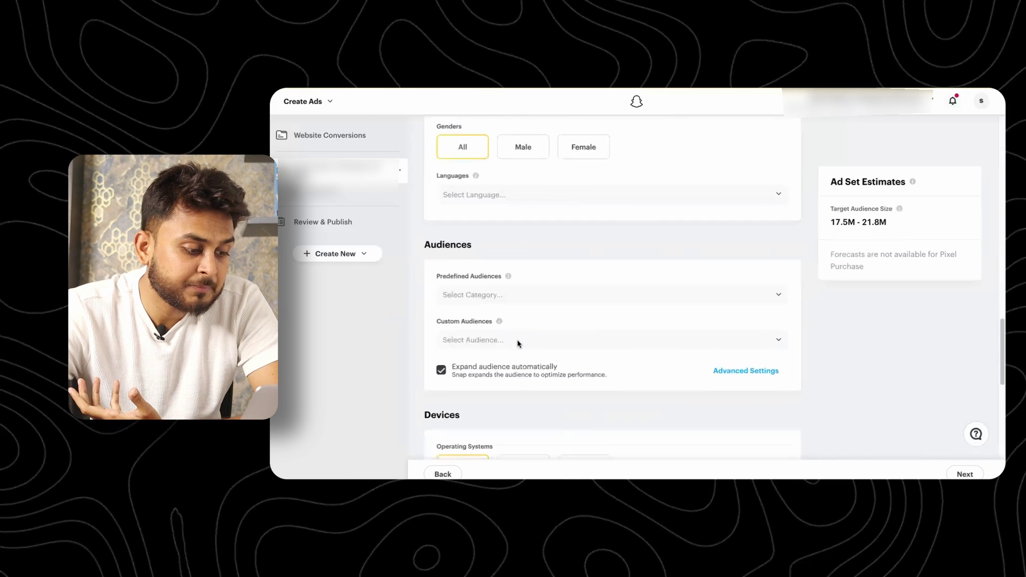
pyautogui.click(485, 255)
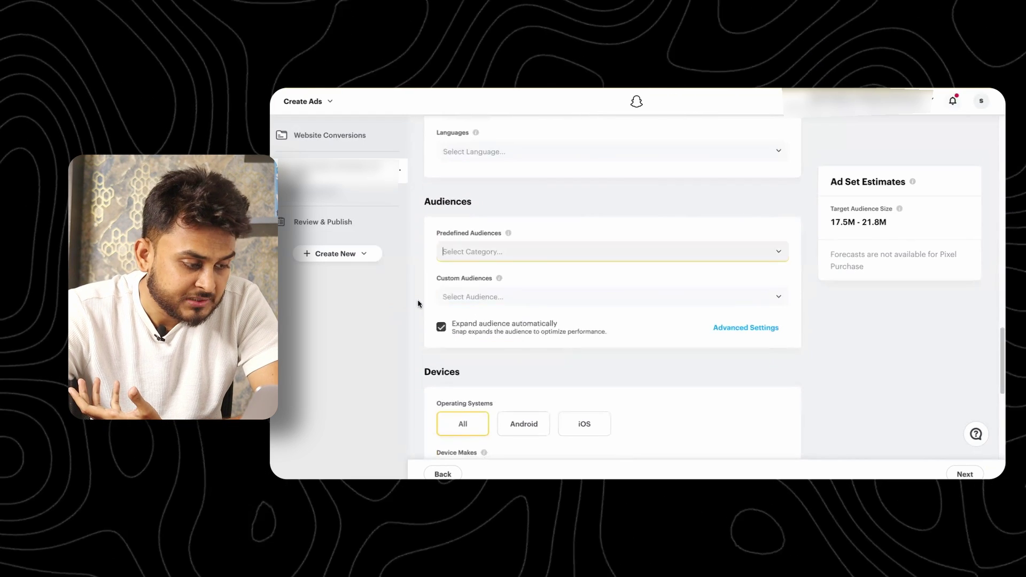
pyautogui.scroll(-3, 513, 302)
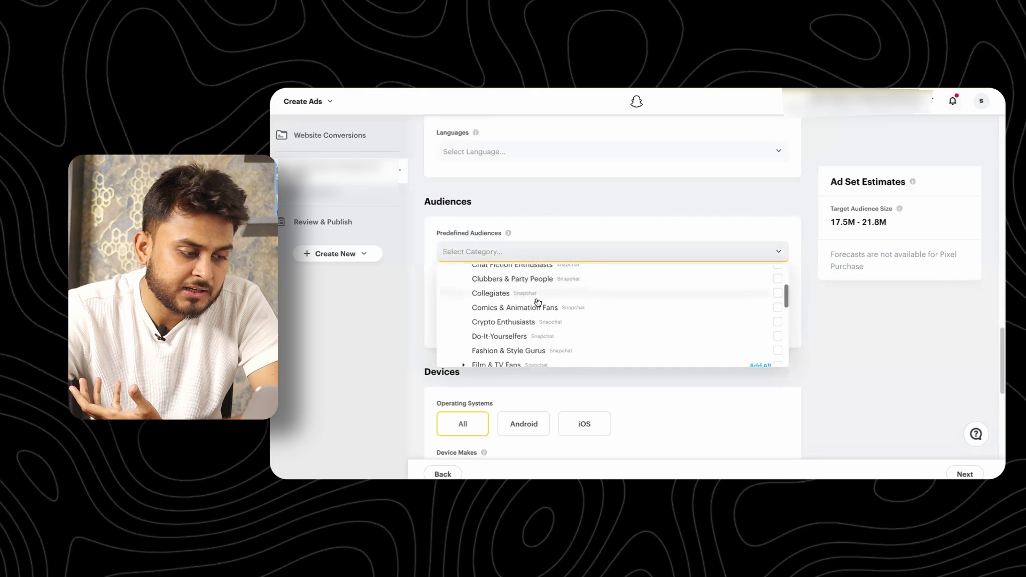
pyautogui.scroll(1, 489, 312)
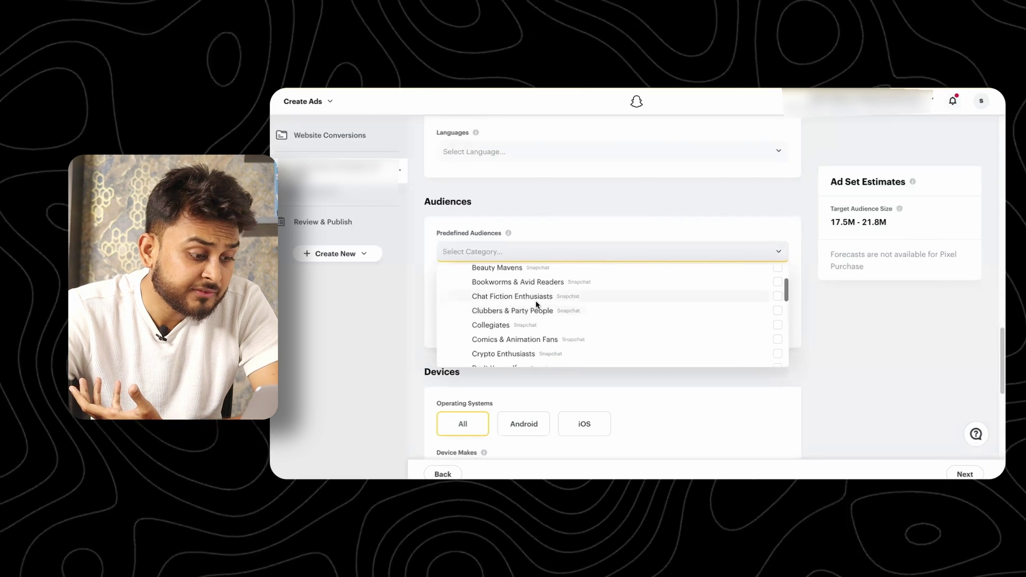
pyautogui.scroll(-1, 488, 315)
pyautogui.scroll(-2, 487, 320)
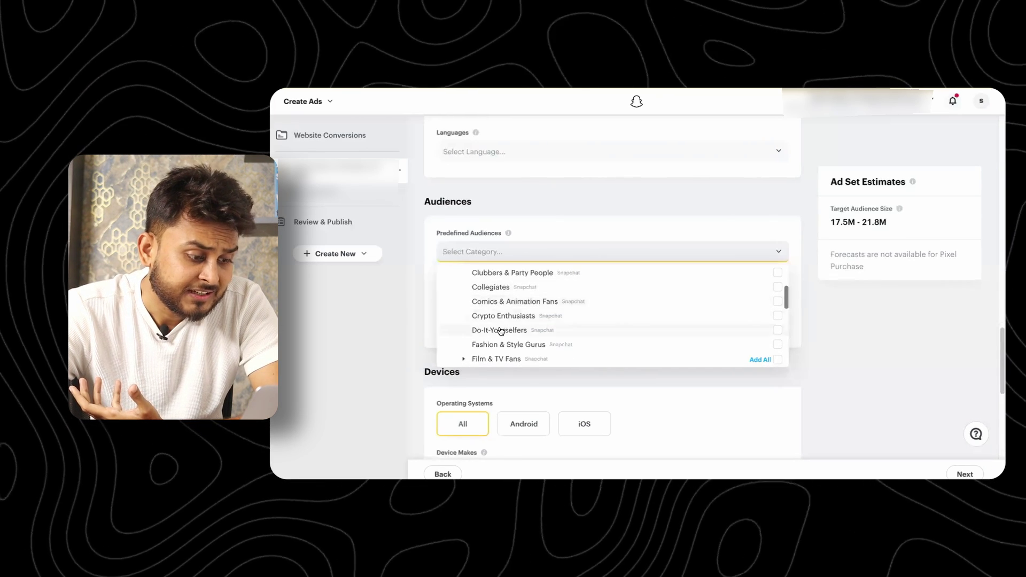
pyautogui.scroll(-1, 489, 327)
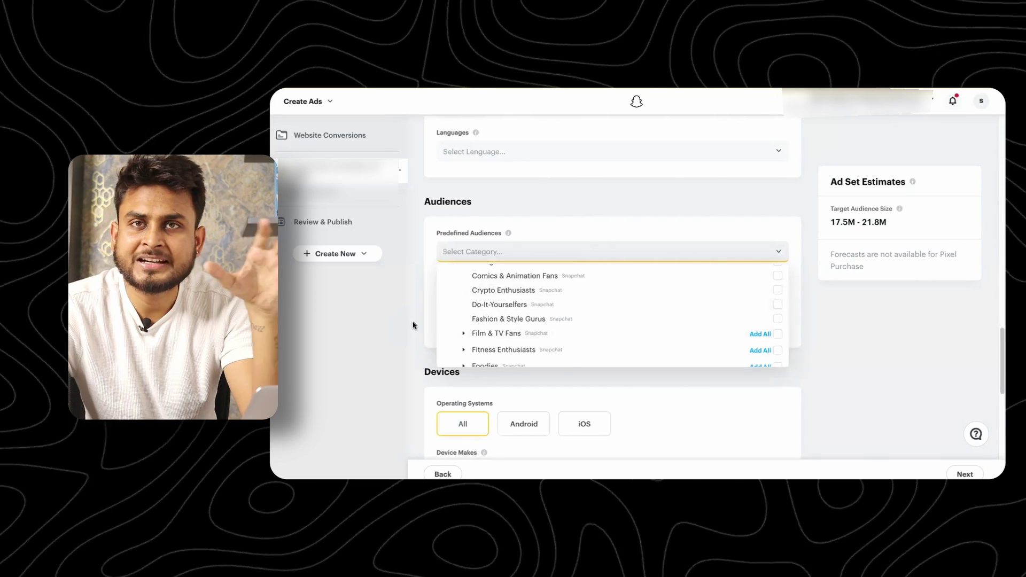
pyautogui.click(412, 325)
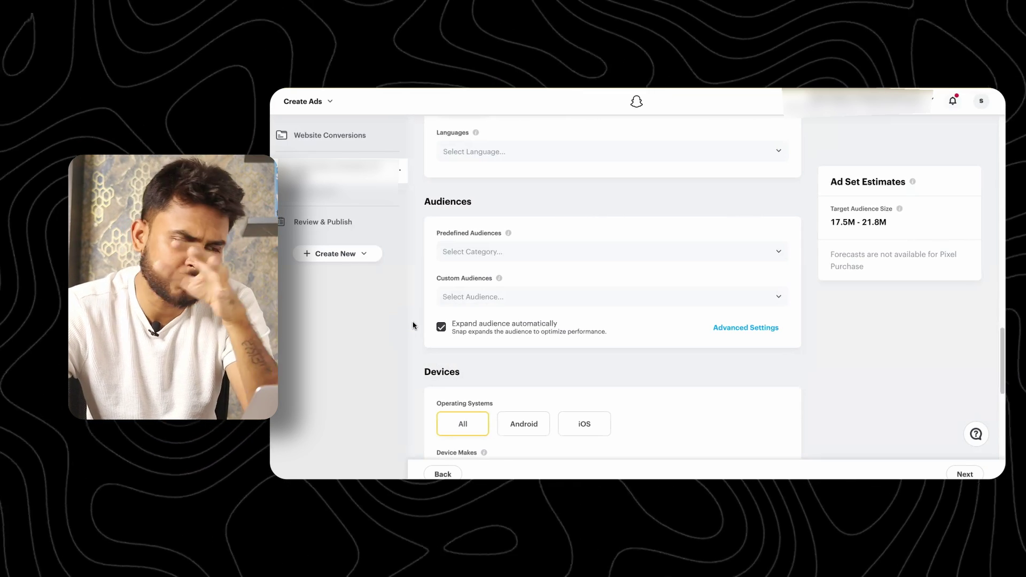
# Review the ad set's operating system, device make, connection type, carrier and delivery settings
pyautogui.scroll(-1, 413, 325)
pyautogui.scroll(-3, 412, 325)
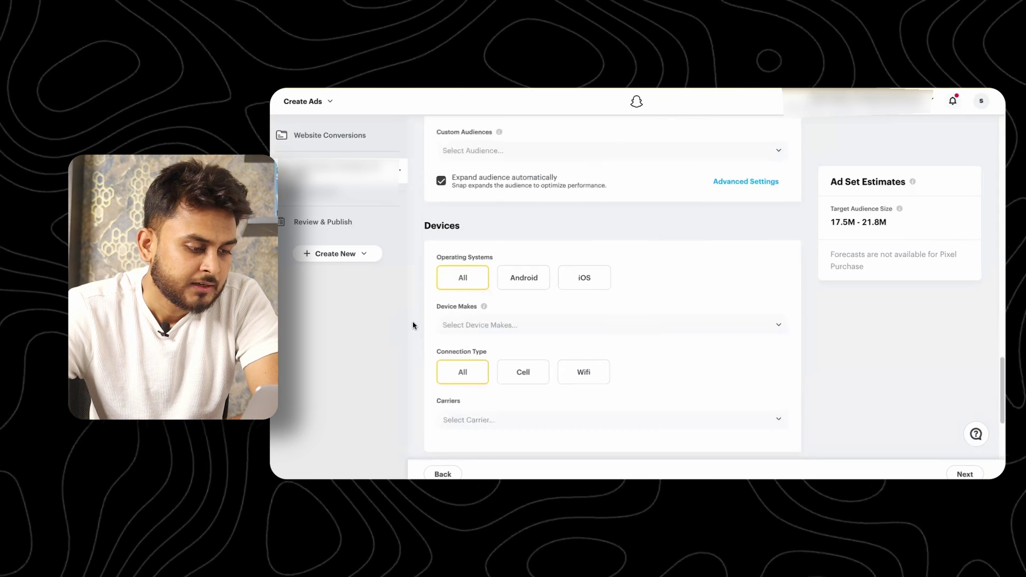
pyautogui.scroll(-1, 413, 325)
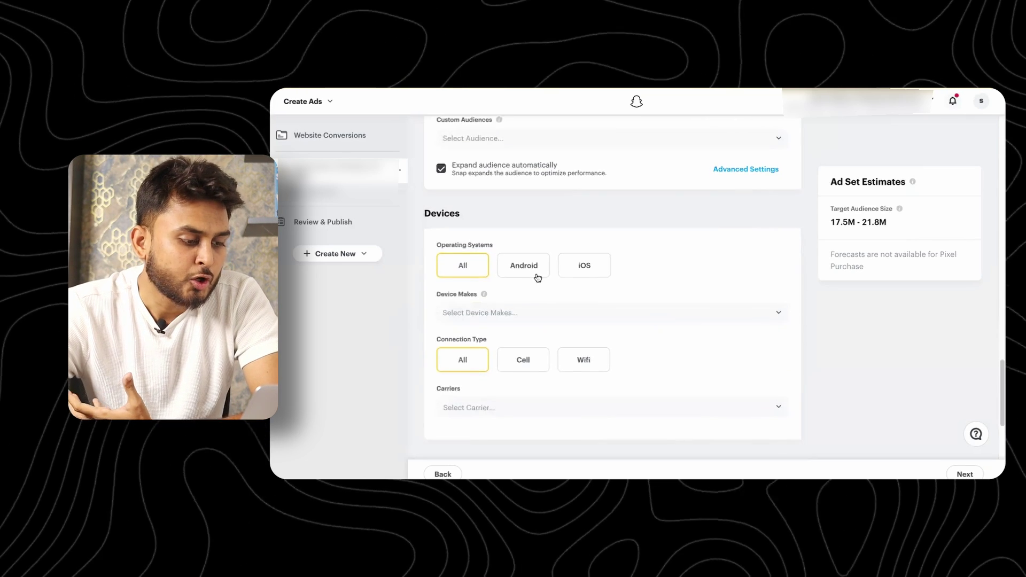
pyautogui.scroll(-1, 605, 278)
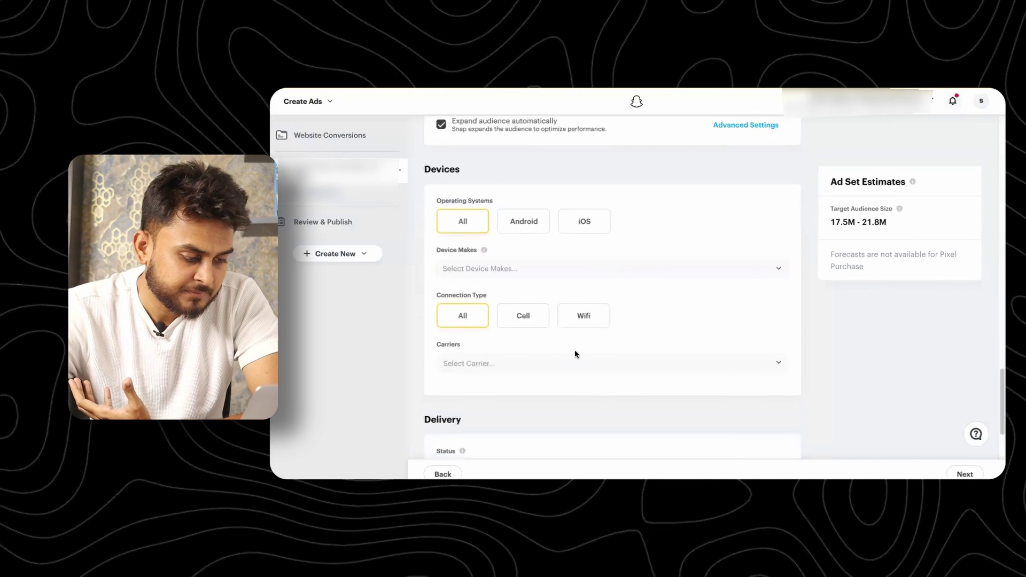
pyautogui.scroll(-3, 575, 352)
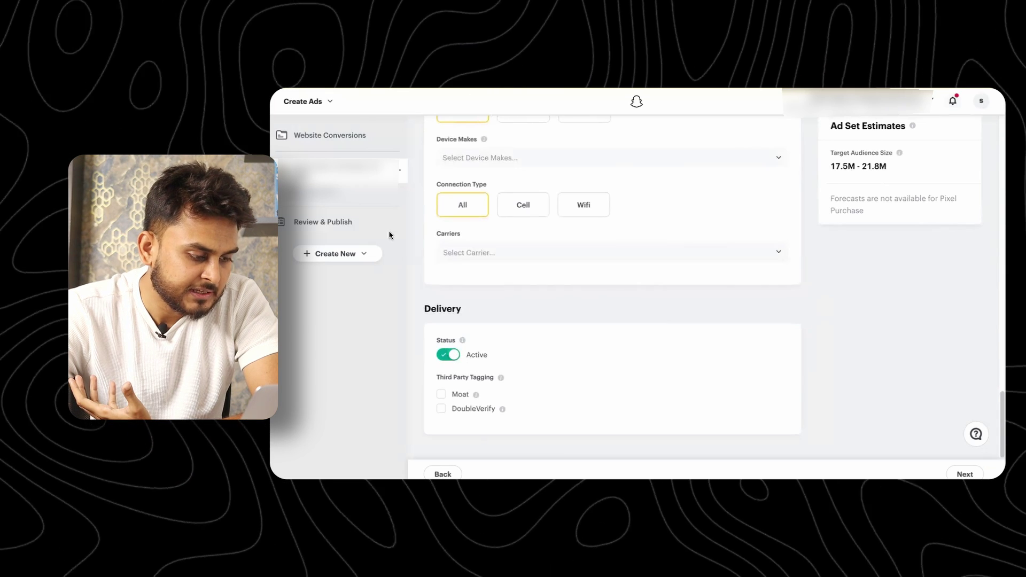
# Open the ad under this ad set and look over its Ad Details form
pyautogui.click(310, 192)
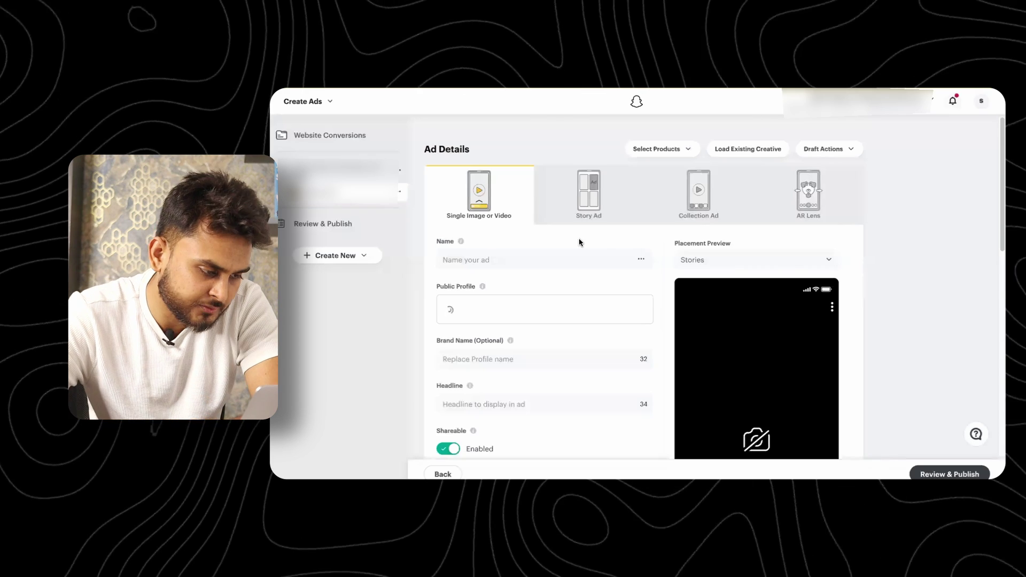
pyautogui.scroll(-2, 620, 284)
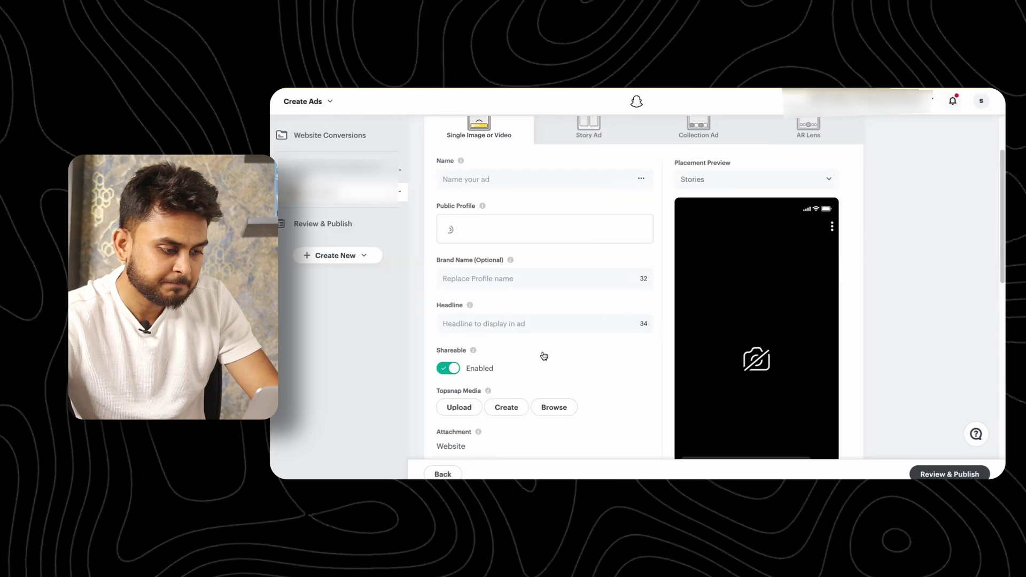
pyautogui.scroll(2, 544, 356)
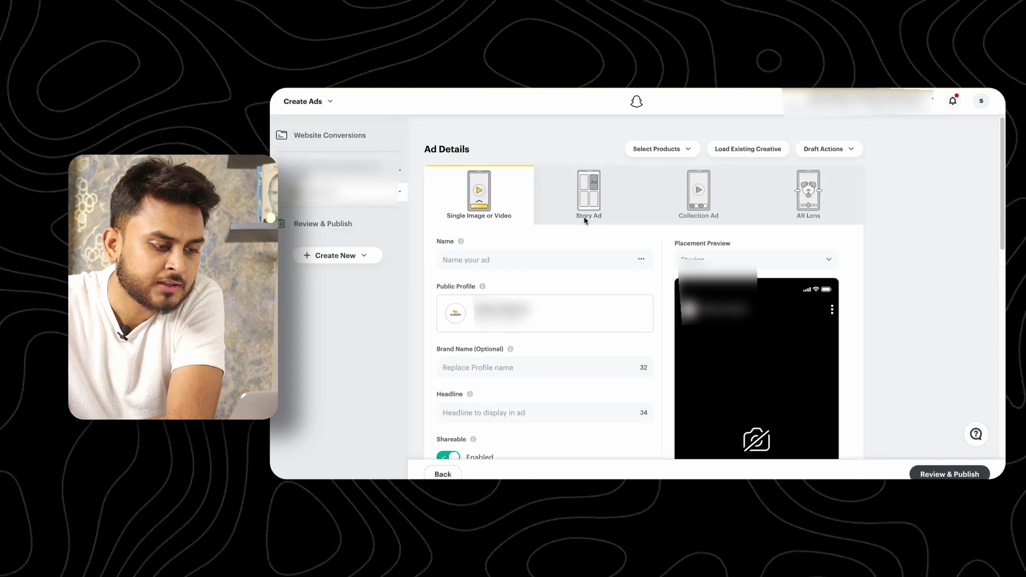
# Compare the Story Ad, Collection Ad and AR Lens formats, then return to Single Image or Video and view its fields
pyautogui.click(585, 218)
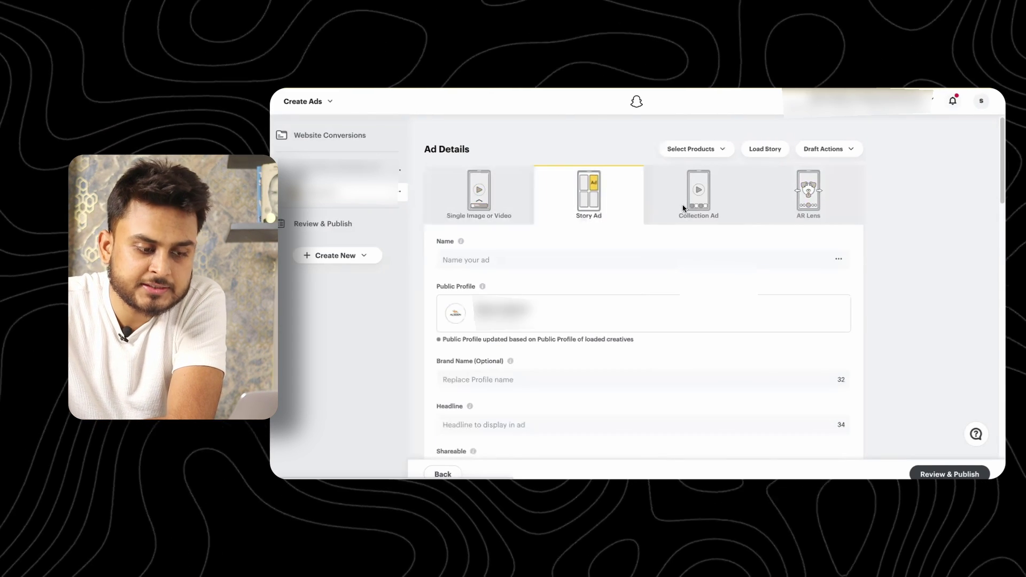
pyautogui.click(687, 210)
pyautogui.click(790, 219)
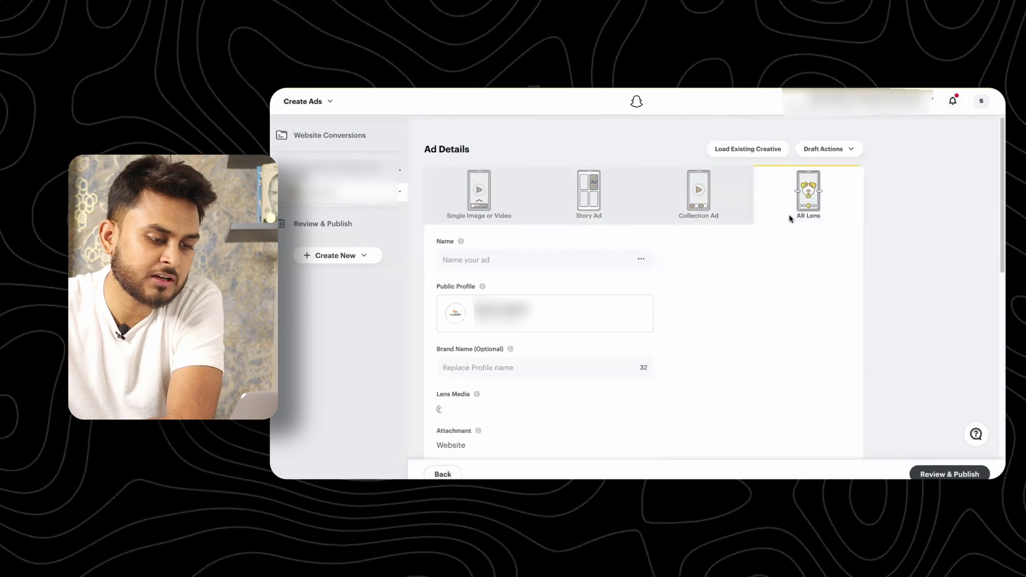
pyautogui.scroll(-1, 790, 218)
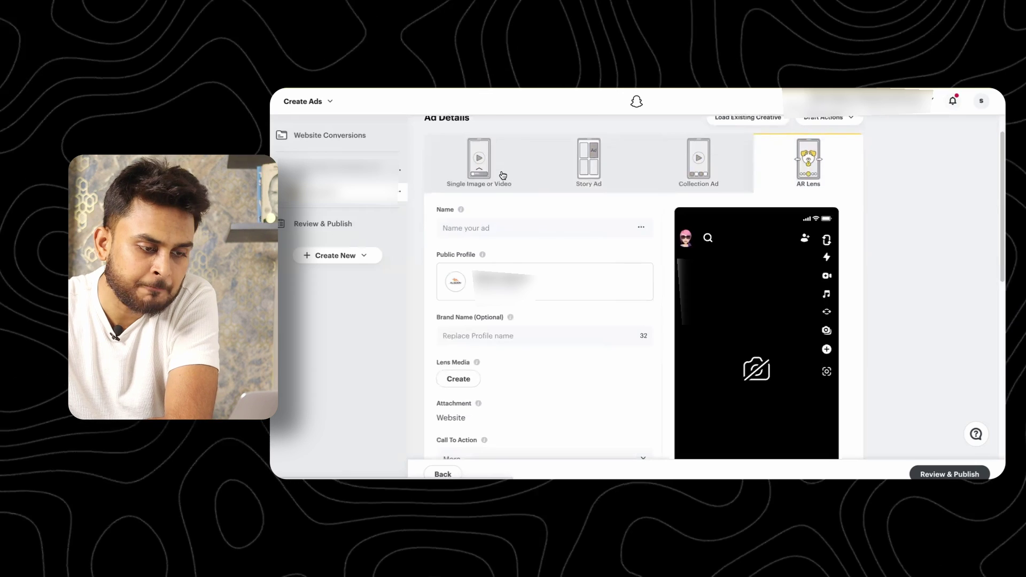
pyautogui.click(729, 183)
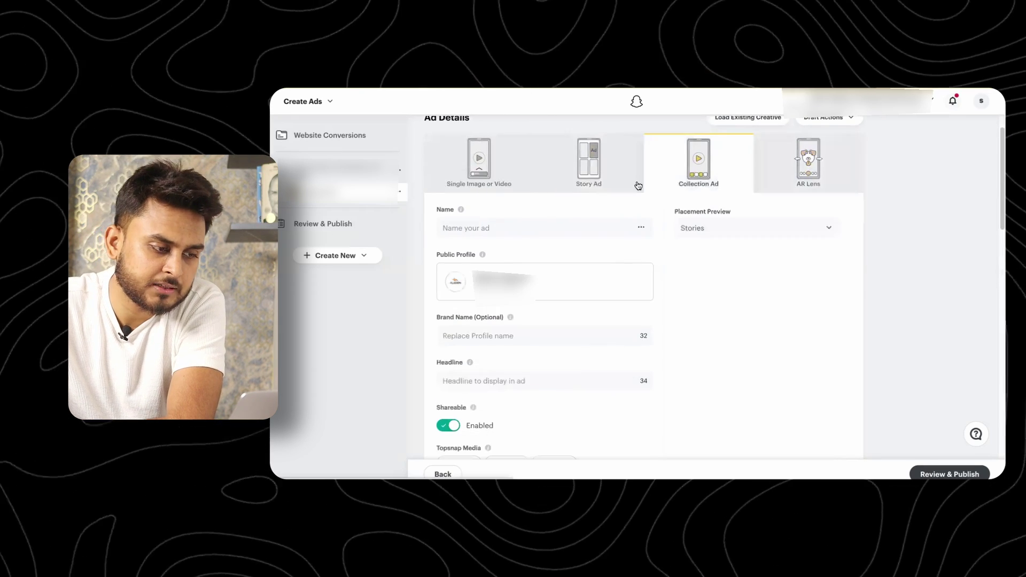
pyautogui.click(615, 180)
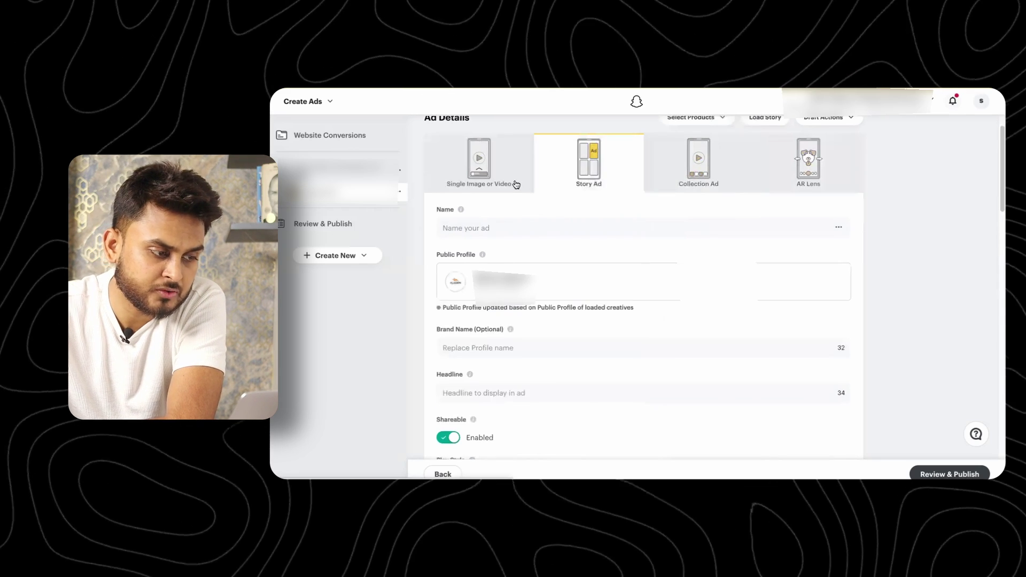
pyautogui.click(516, 185)
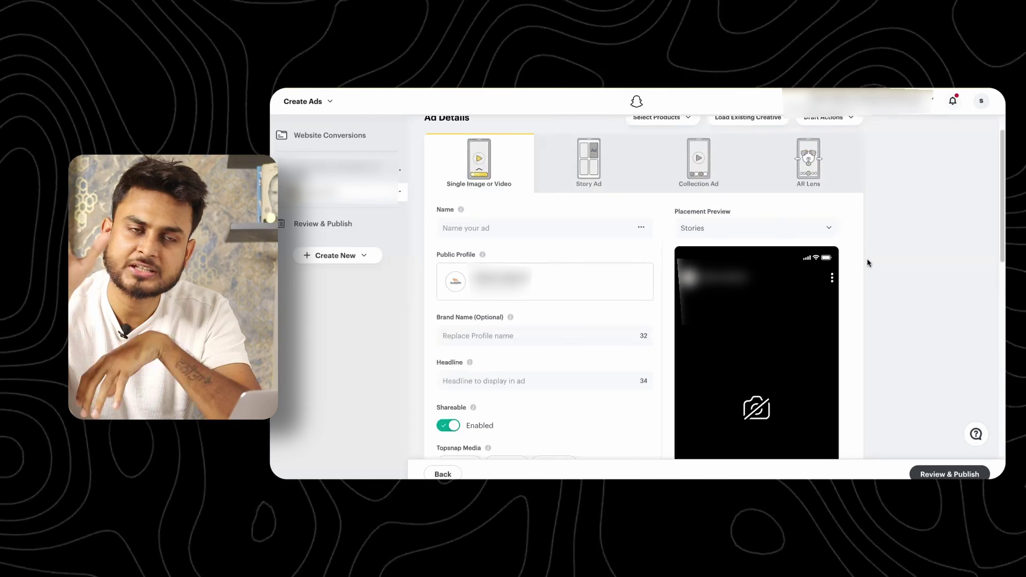
pyautogui.scroll(1, 867, 258)
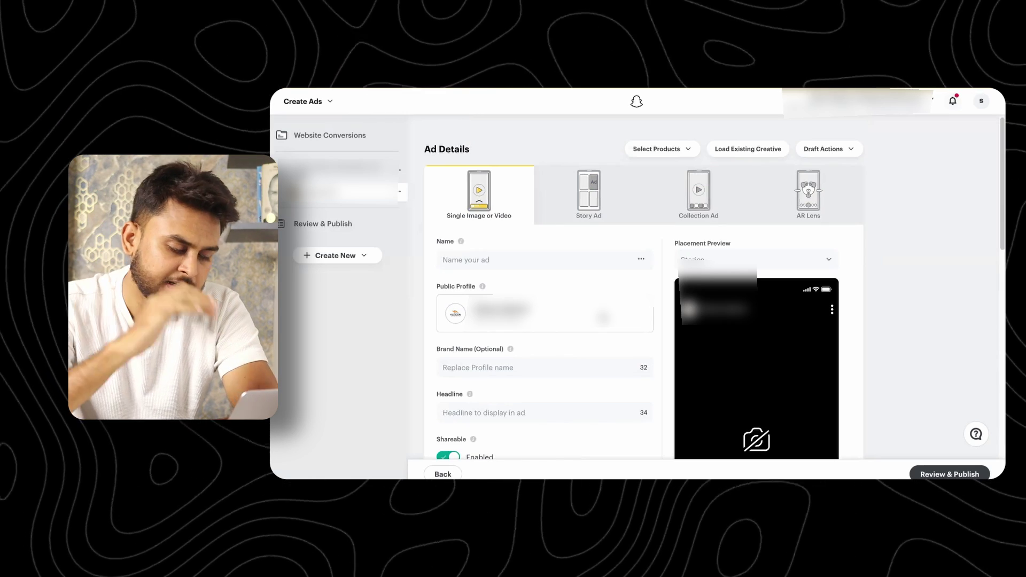
pyautogui.scroll(-4, 602, 318)
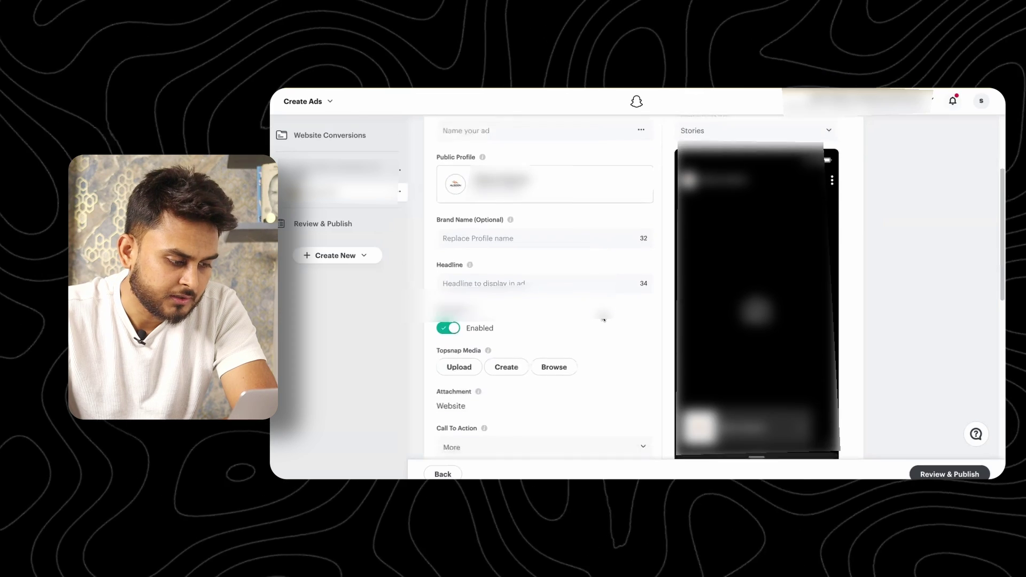
# Look over the ad's media, call-to-action, website URL and prefetching fields, and leave the campaign builder without saving
pyautogui.scroll(-3, 603, 319)
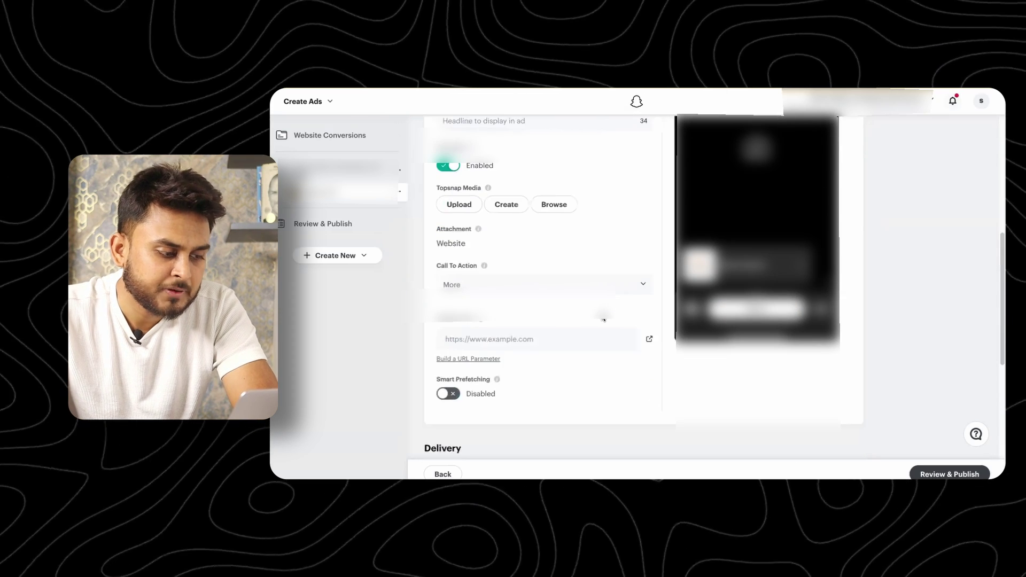
pyautogui.scroll(-6, 603, 319)
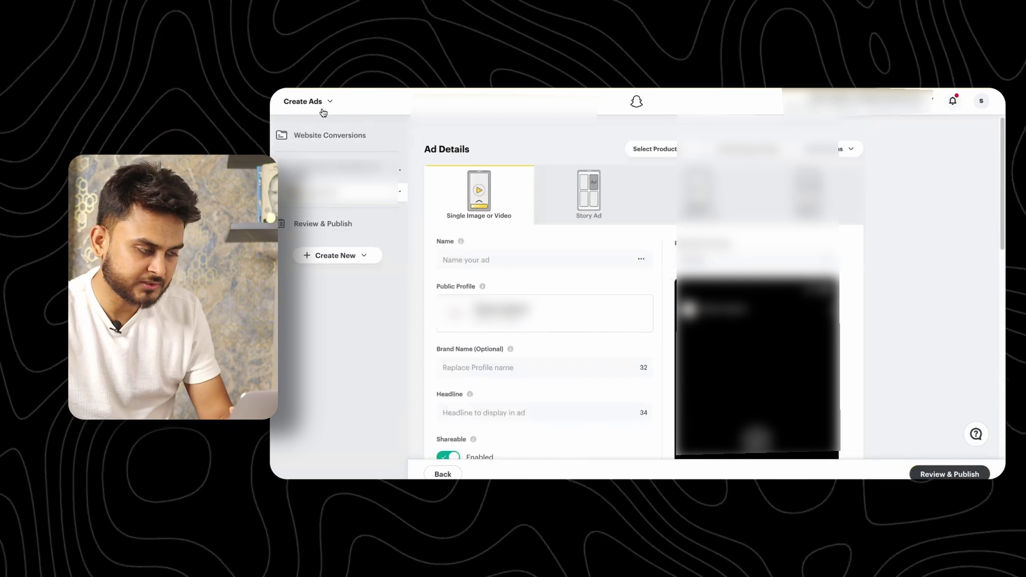
pyautogui.click(443, 474)
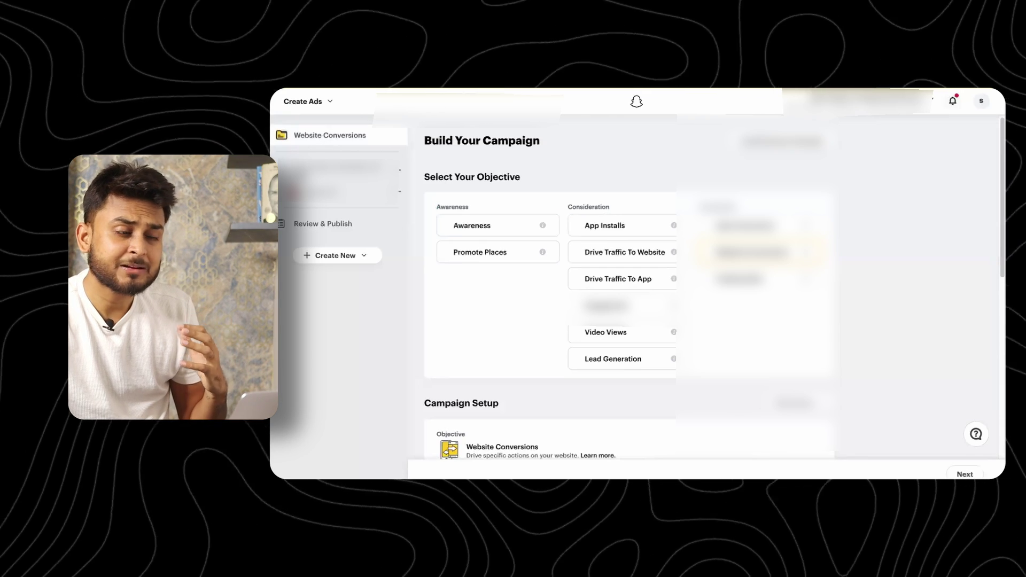
pyautogui.press('super+Left')
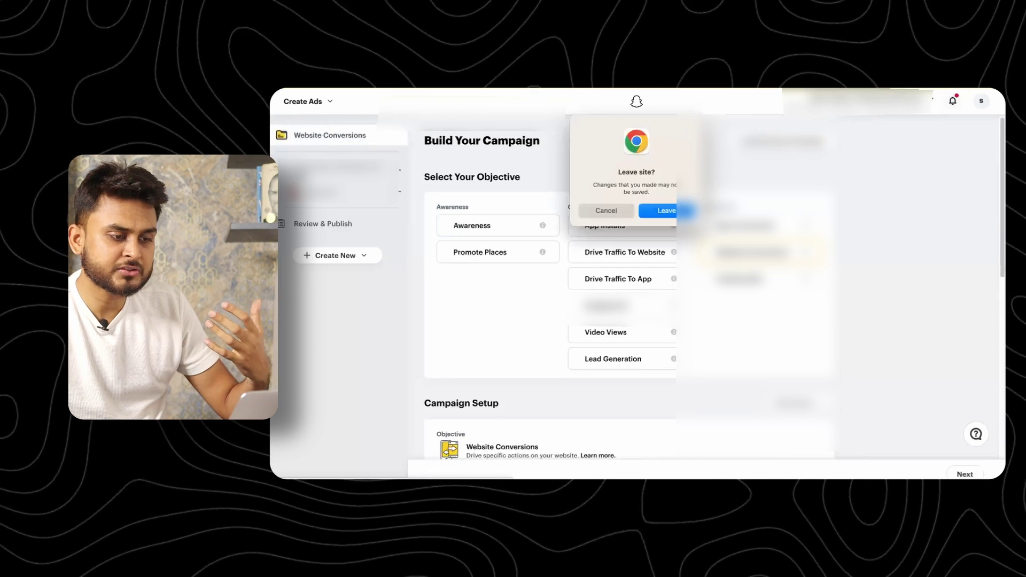
pyautogui.press('Return')
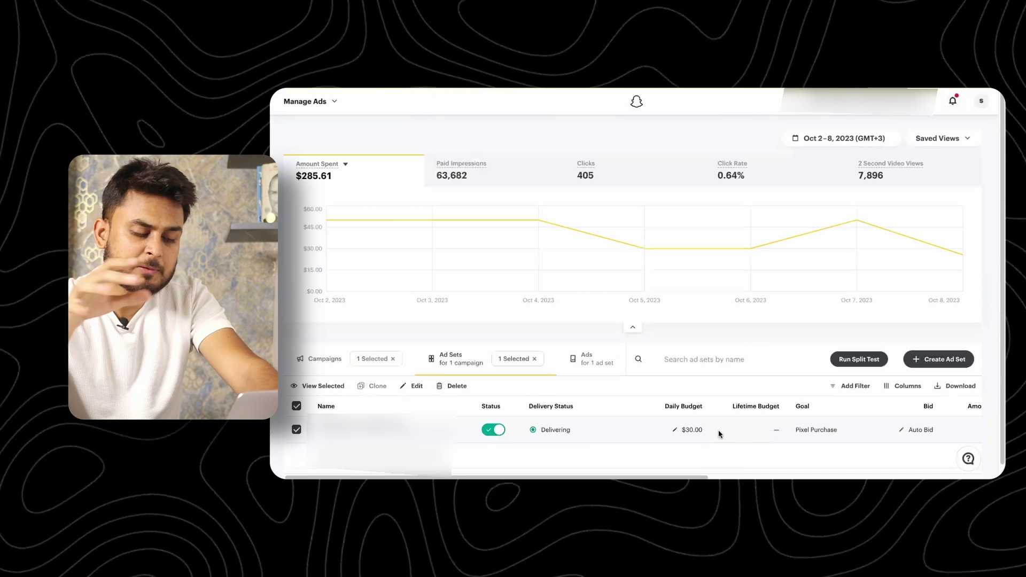
# Examine the delivering ad set's goal, bid, amount spent, purchases, cost per result, impressions, eCPM and clicks
pyautogui.hscroll(2, 719, 434)
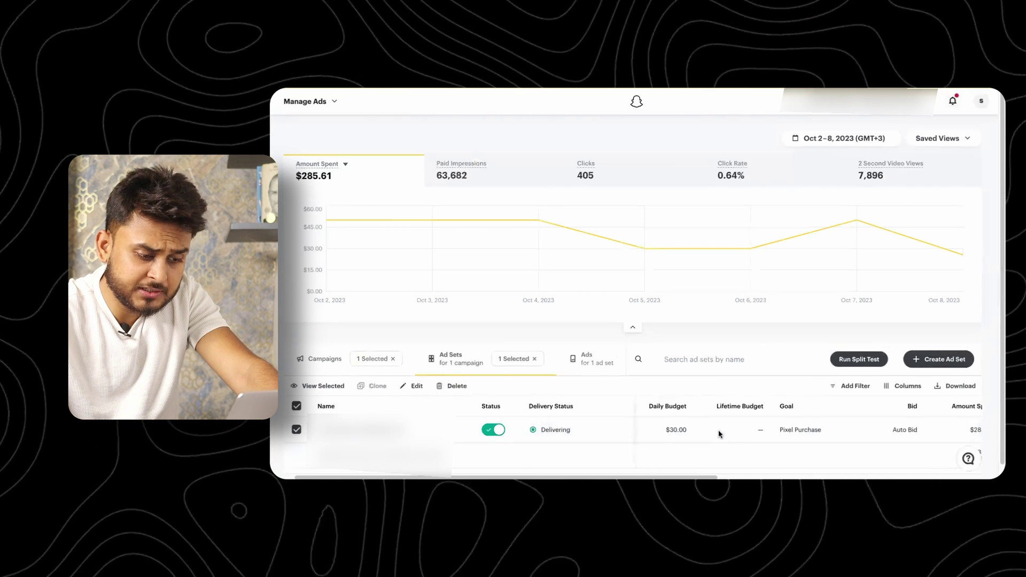
pyautogui.hscroll(5, 719, 434)
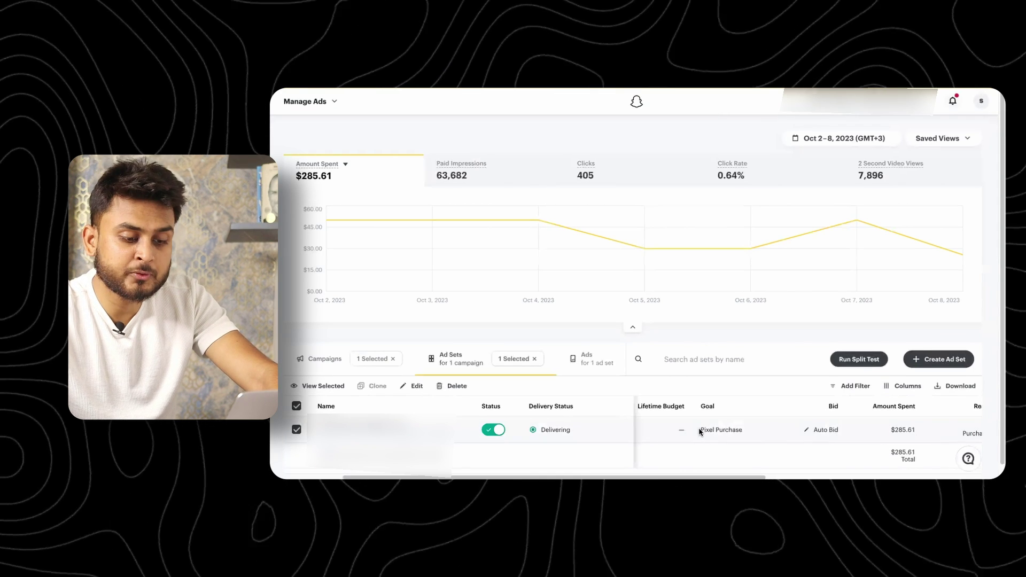
pyautogui.hscroll(7, 700, 432)
pyautogui.hscroll(2, 700, 431)
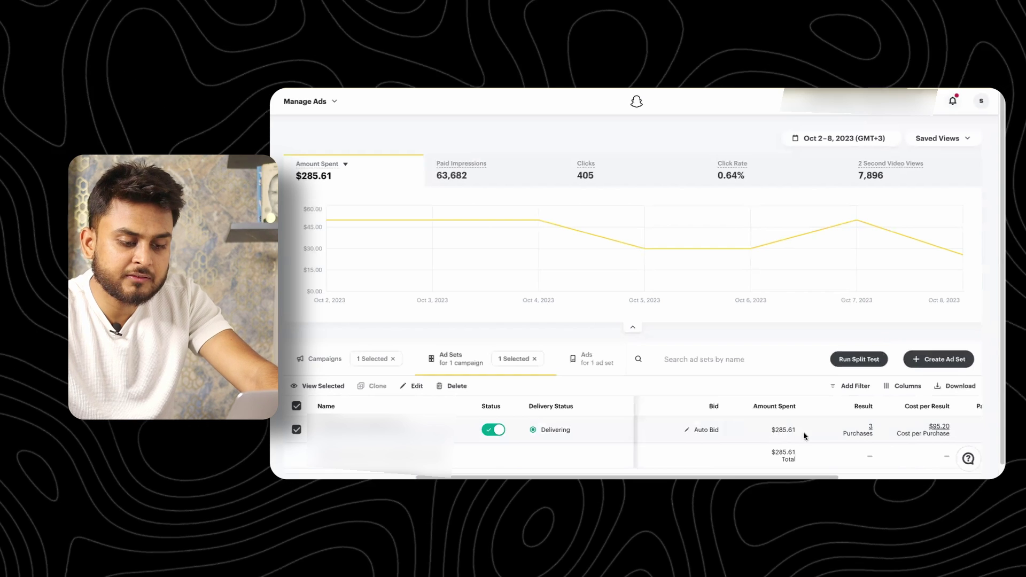
pyautogui.hscroll(5, 767, 433)
pyautogui.moveTo(803, 428)
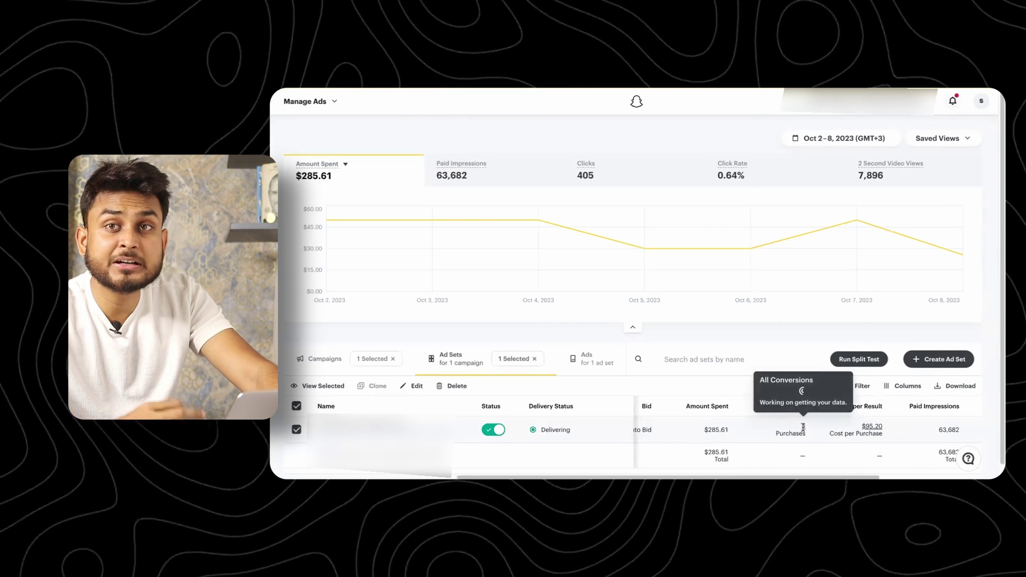
pyautogui.hscroll(2, 815, 432)
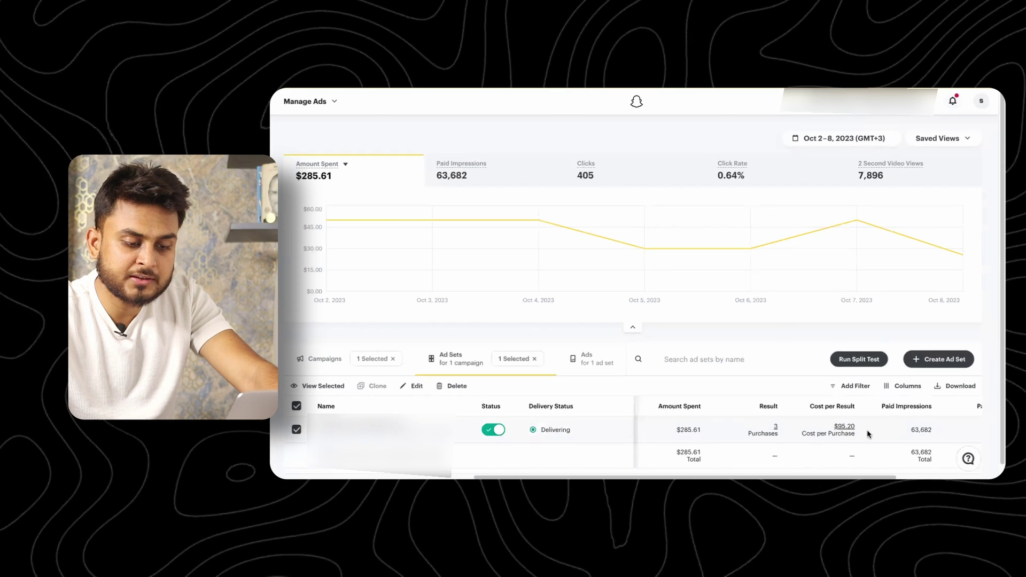
pyautogui.hscroll(5, 872, 433)
pyautogui.hscroll(8, 873, 433)
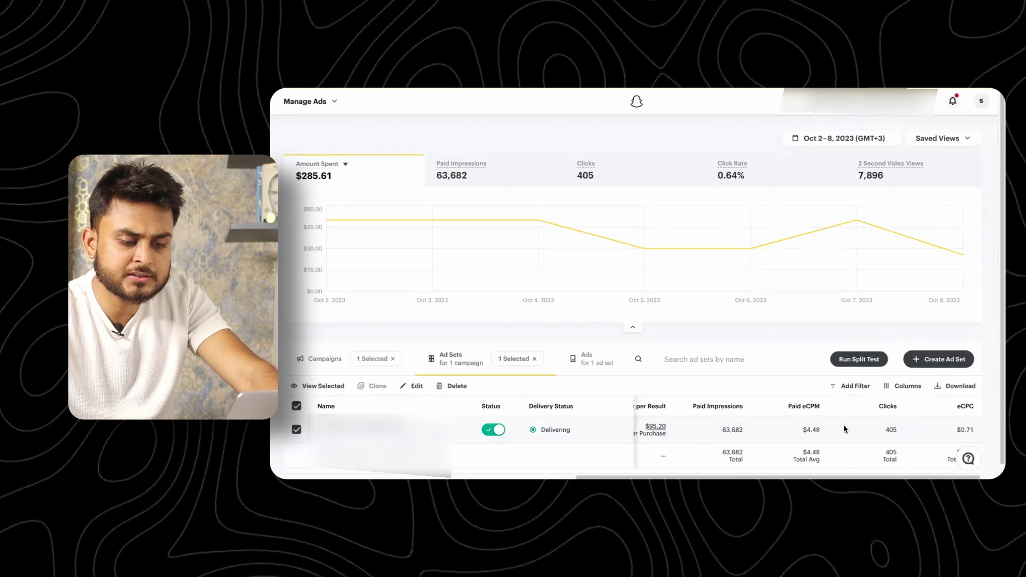
pyautogui.hscroll(-5, 470, 464)
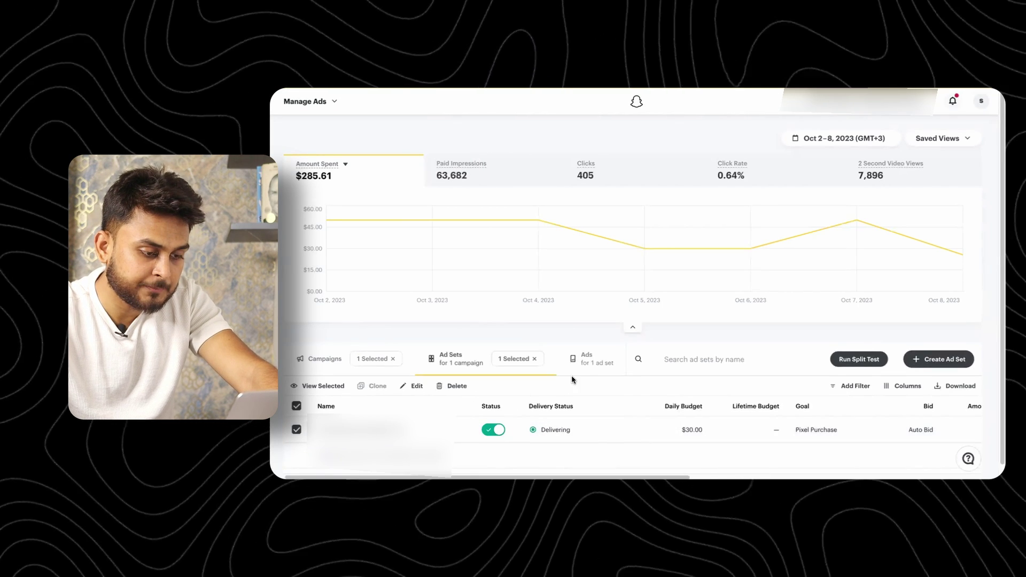
# Glance at the ads list, return to the ad set and open it for editing to review its details, budget, schedule and bid strategy
pyautogui.click(590, 359)
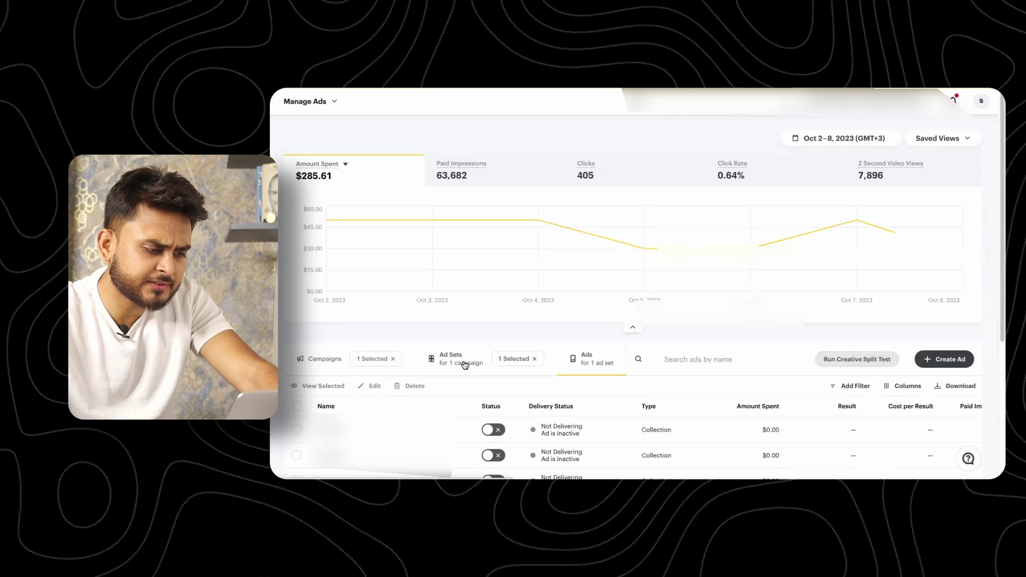
pyautogui.click(465, 361)
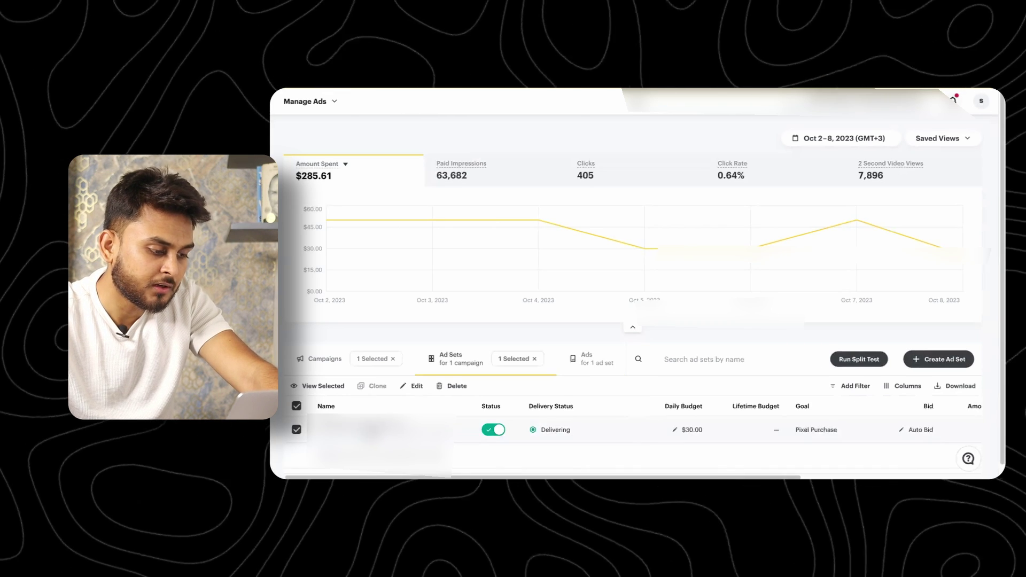
pyautogui.click(411, 386)
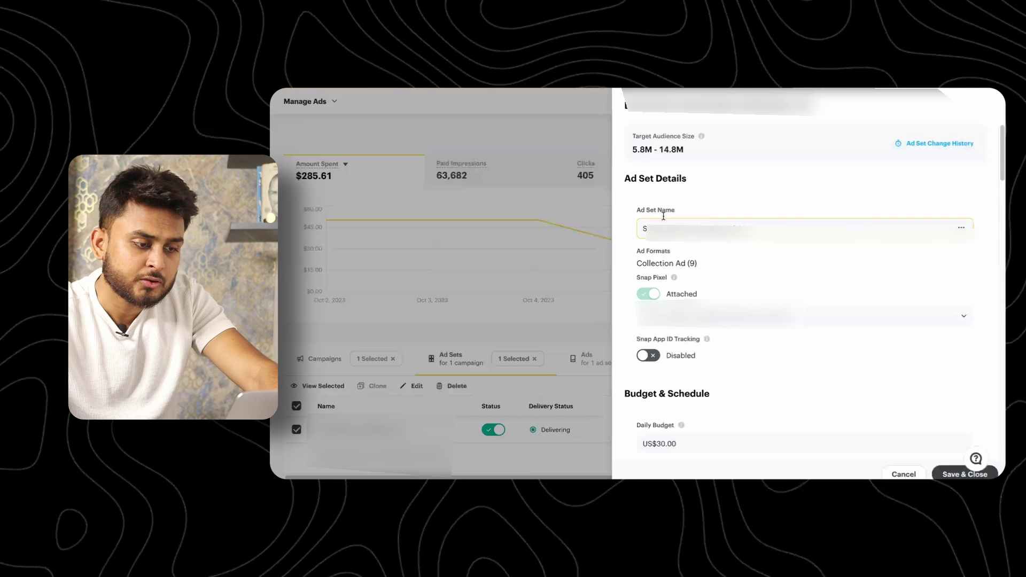
pyautogui.scroll(-2, 716, 310)
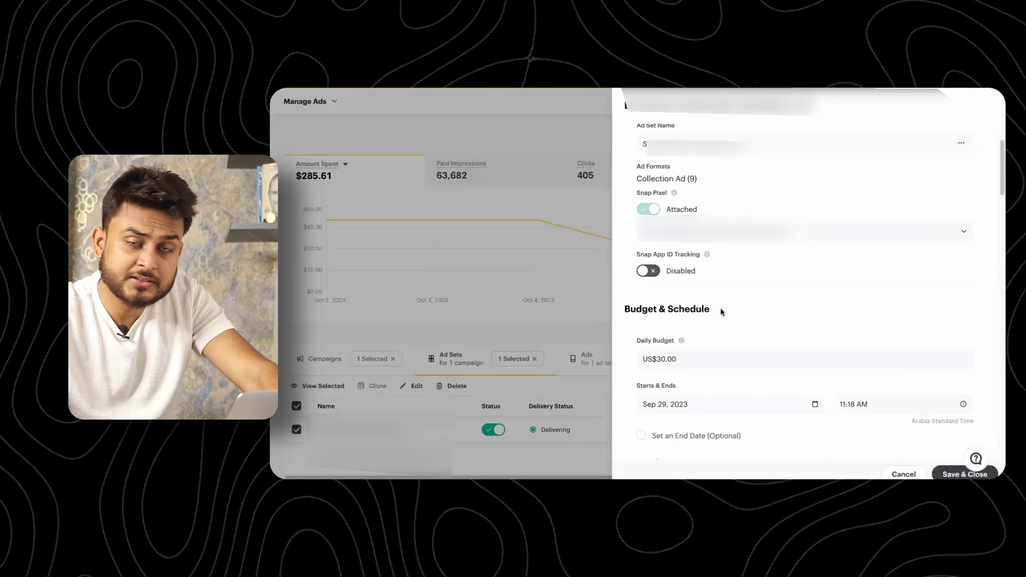
pyautogui.scroll(-1, 721, 312)
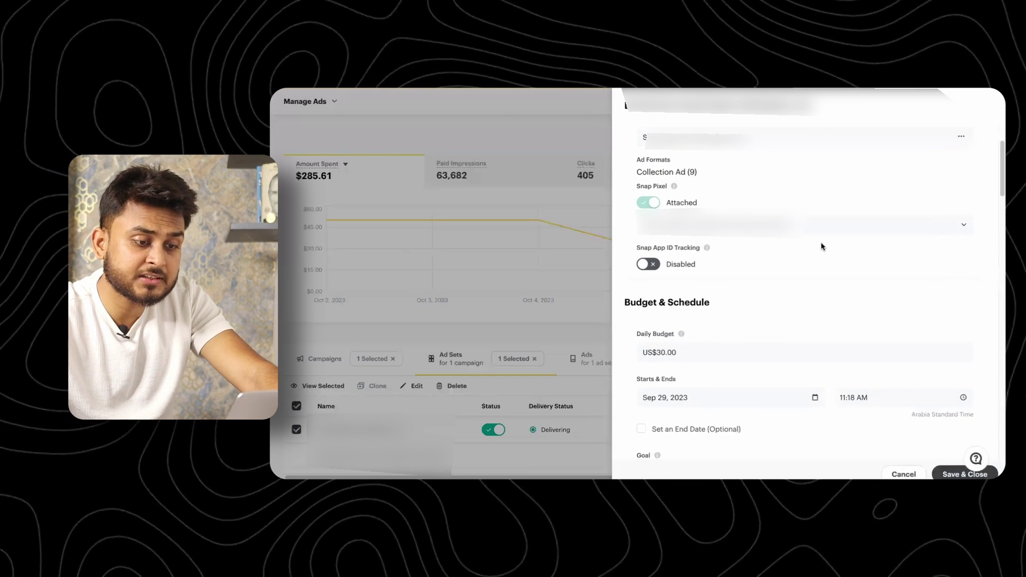
pyautogui.scroll(-3, 821, 246)
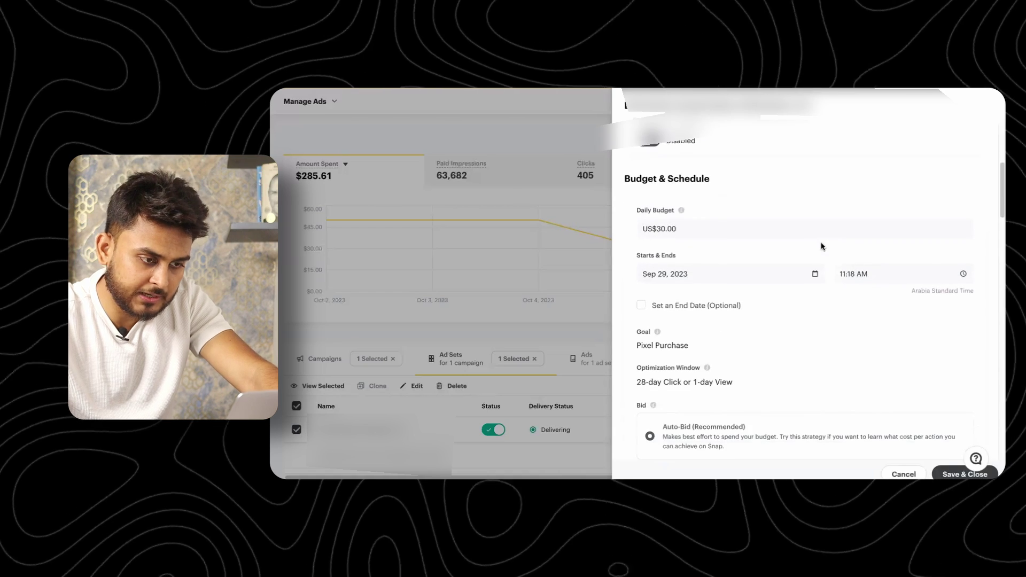
pyautogui.scroll(-1, 821, 246)
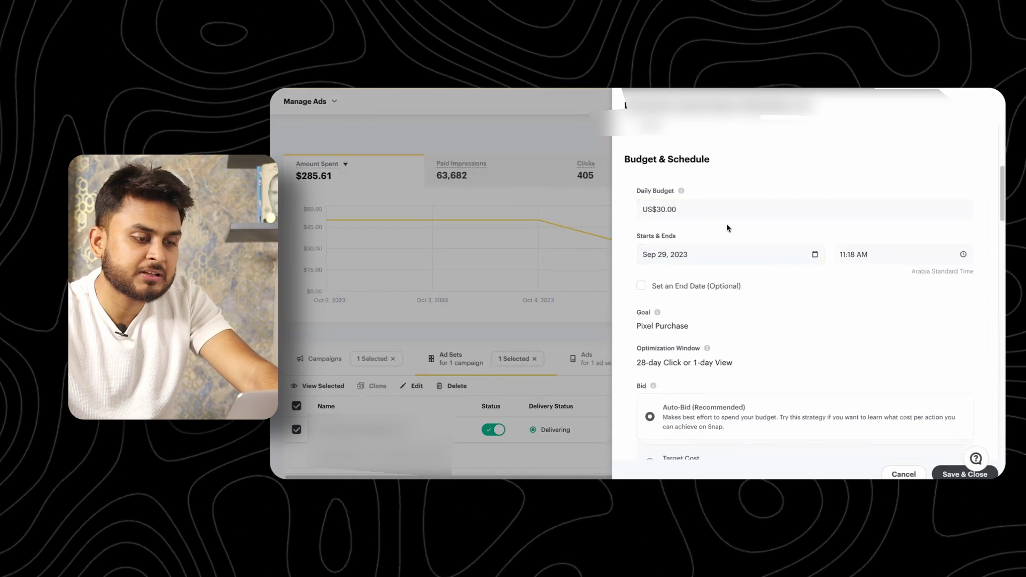
pyautogui.scroll(-1, 727, 224)
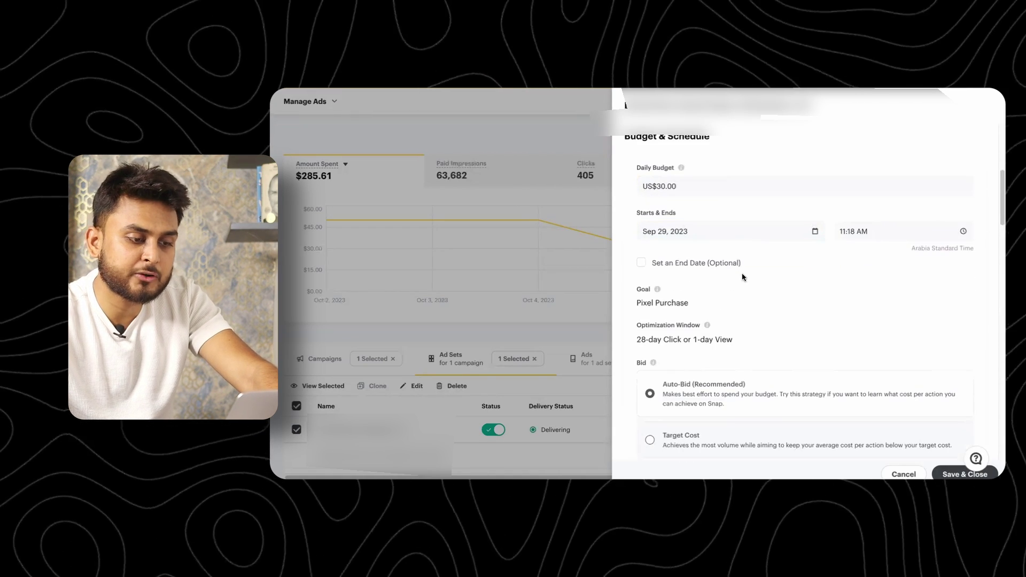
pyautogui.scroll(-3, 743, 277)
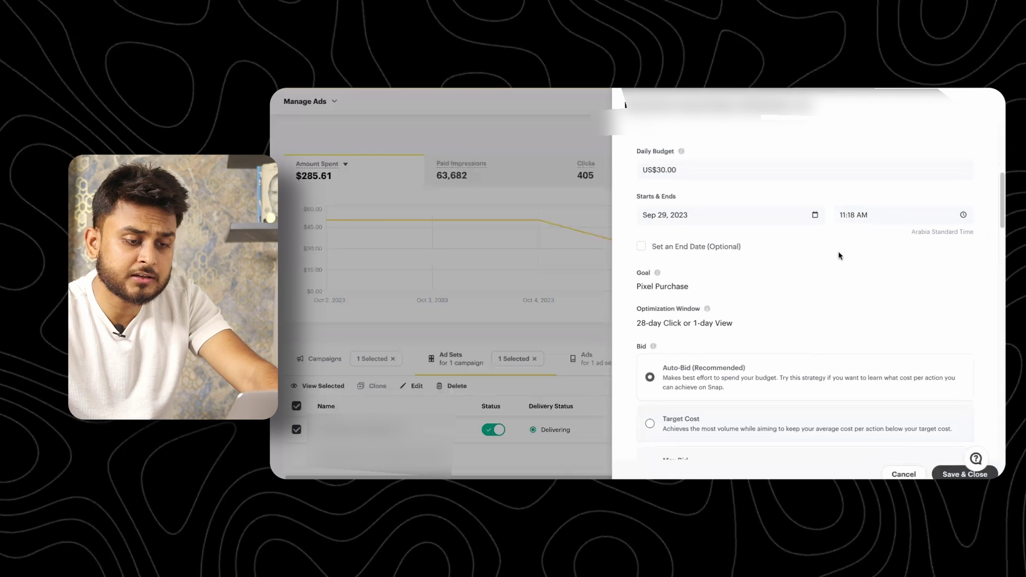
pyautogui.scroll(-3, 806, 306)
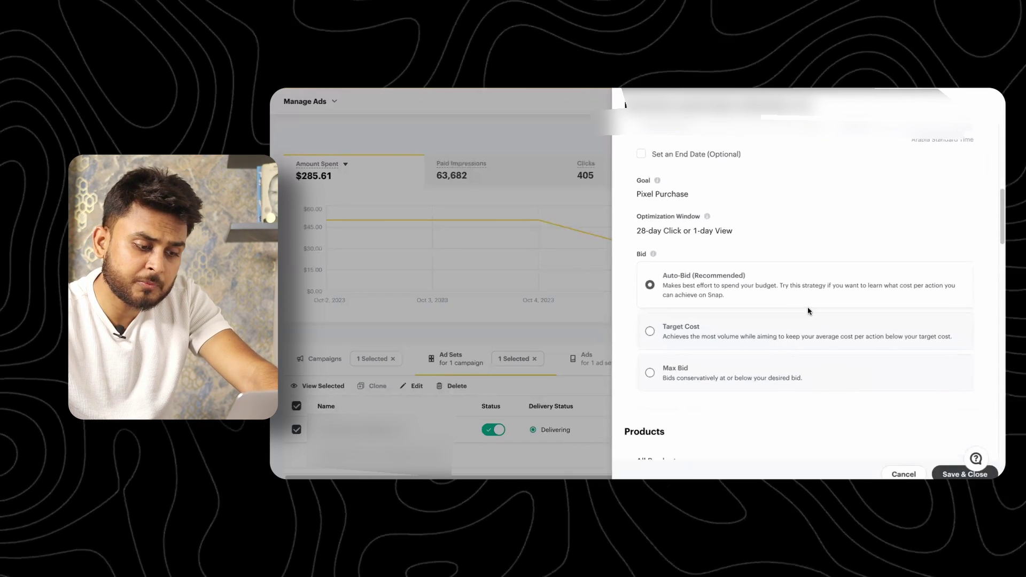
# Review the ad set's products, placements, locations, demographics, predefined audiences and device settings, and close the editor without changes
pyautogui.scroll(-3, 806, 308)
pyautogui.scroll(-10, 754, 368)
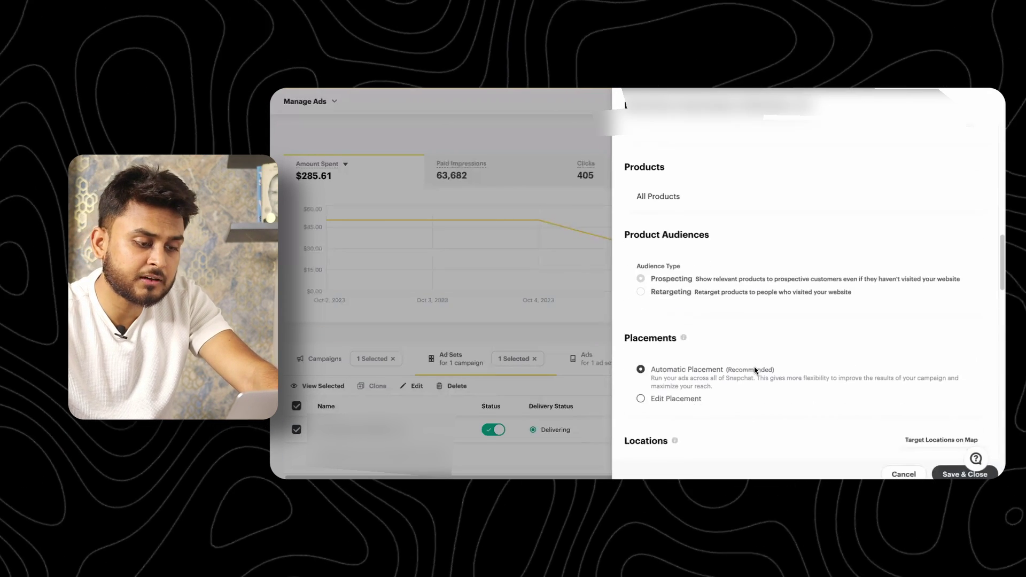
pyautogui.scroll(-8, 755, 367)
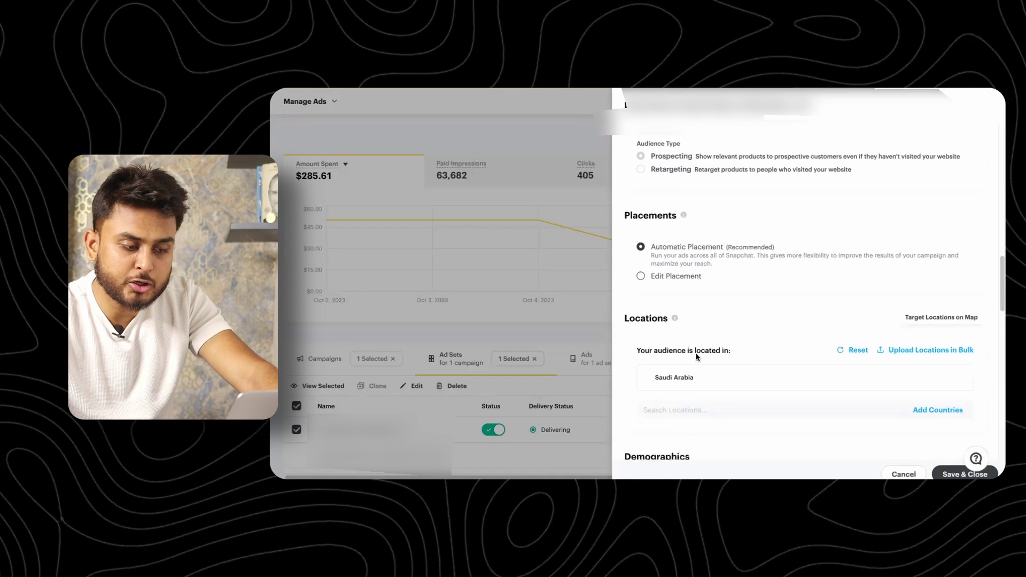
pyautogui.scroll(-5, 696, 357)
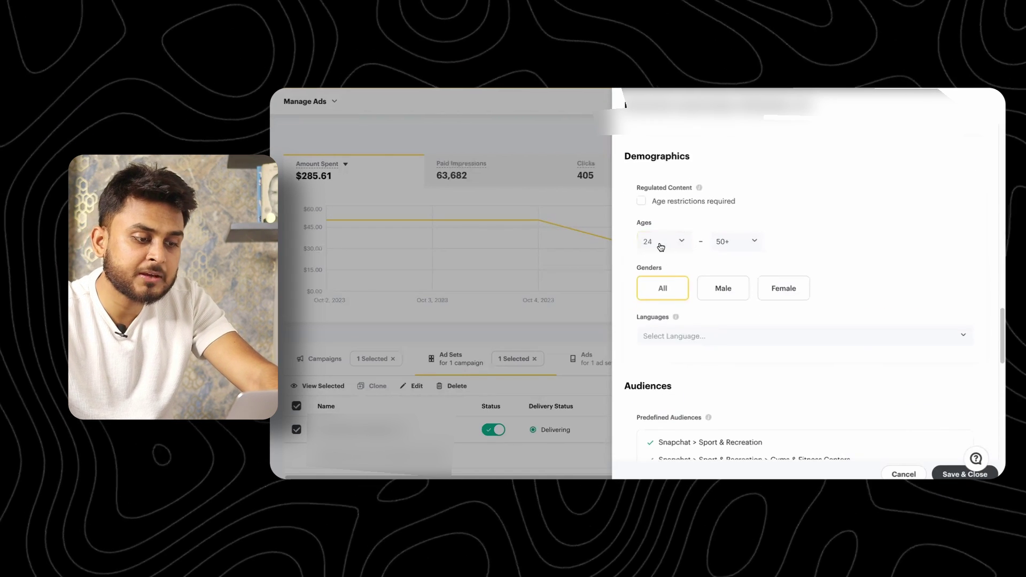
pyautogui.scroll(-10, 780, 364)
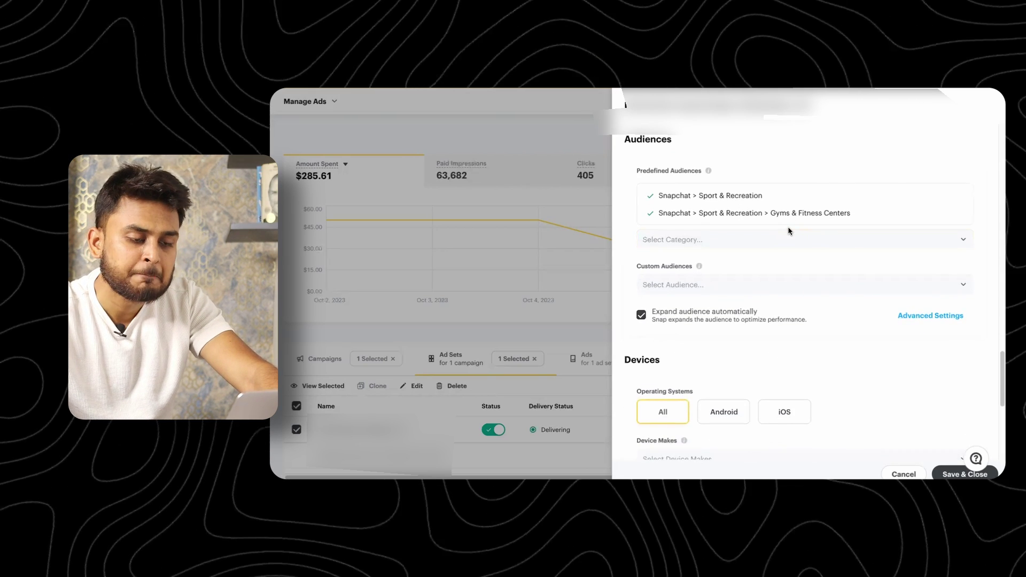
pyautogui.scroll(-10, 828, 260)
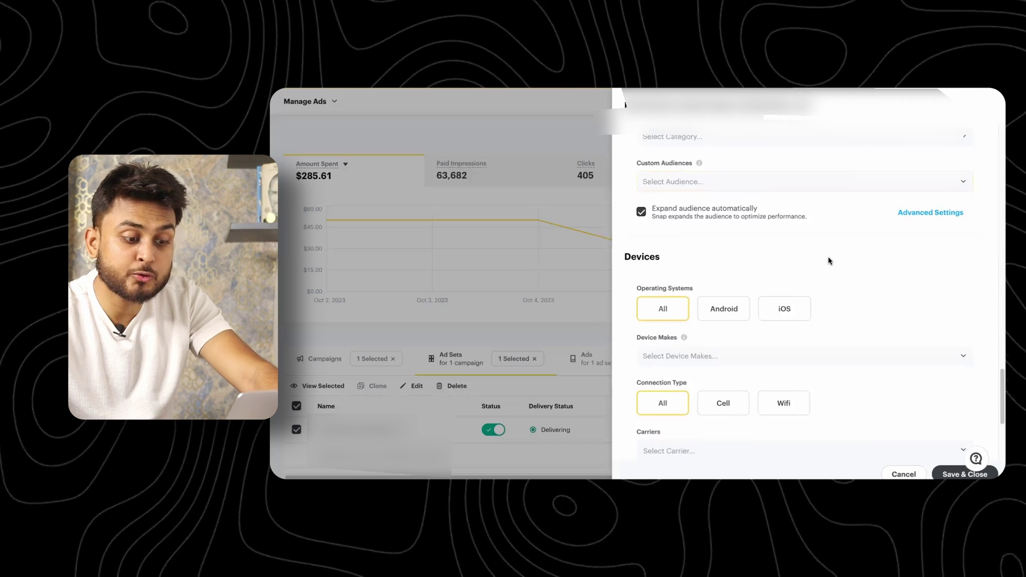
pyautogui.click(538, 326)
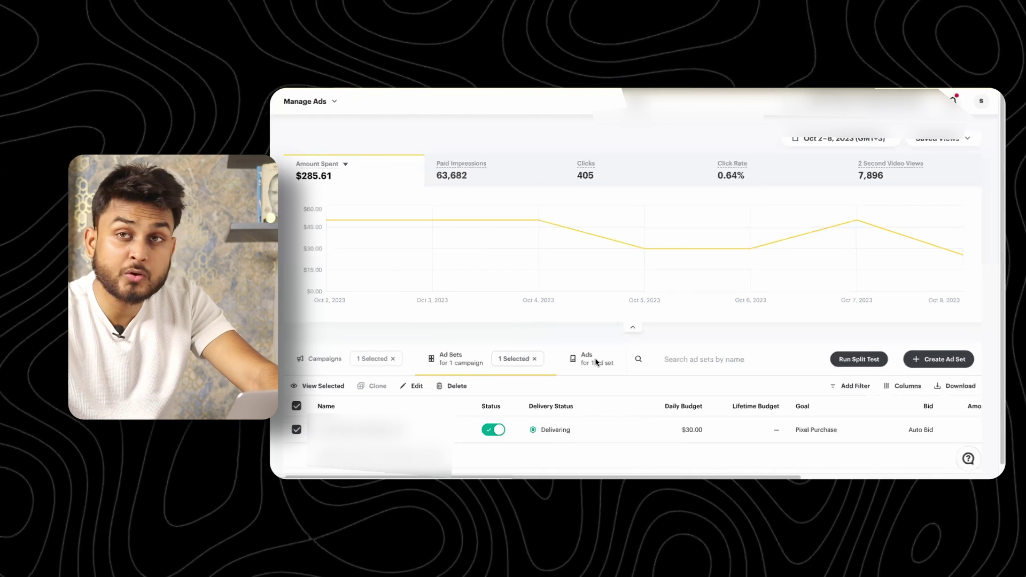
# Show the ads under this ad set and compare their delivery status, spend and purchase results
pyautogui.click(596, 361)
pyautogui.scroll(-1, 461, 452)
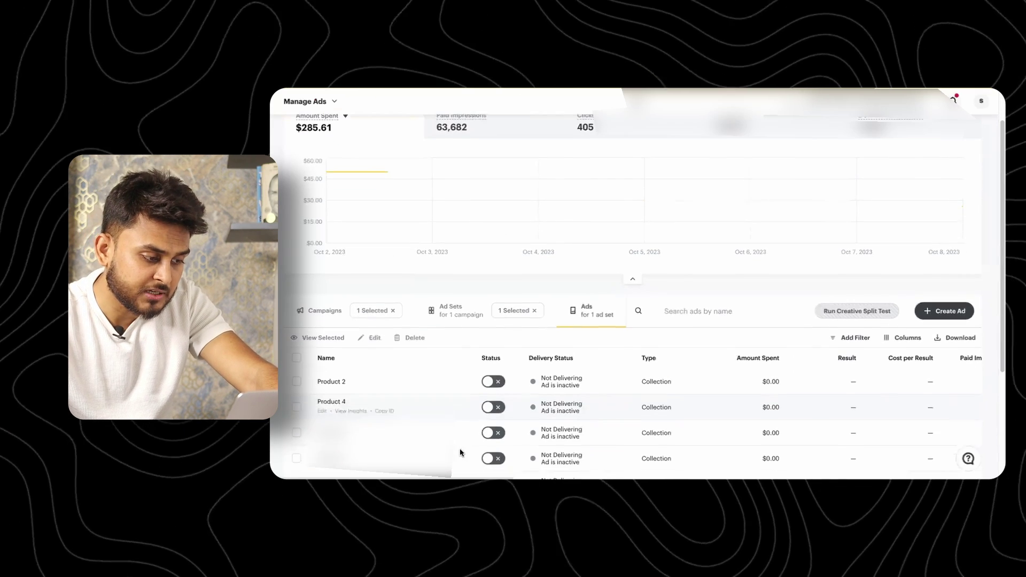
pyautogui.scroll(-1, 616, 430)
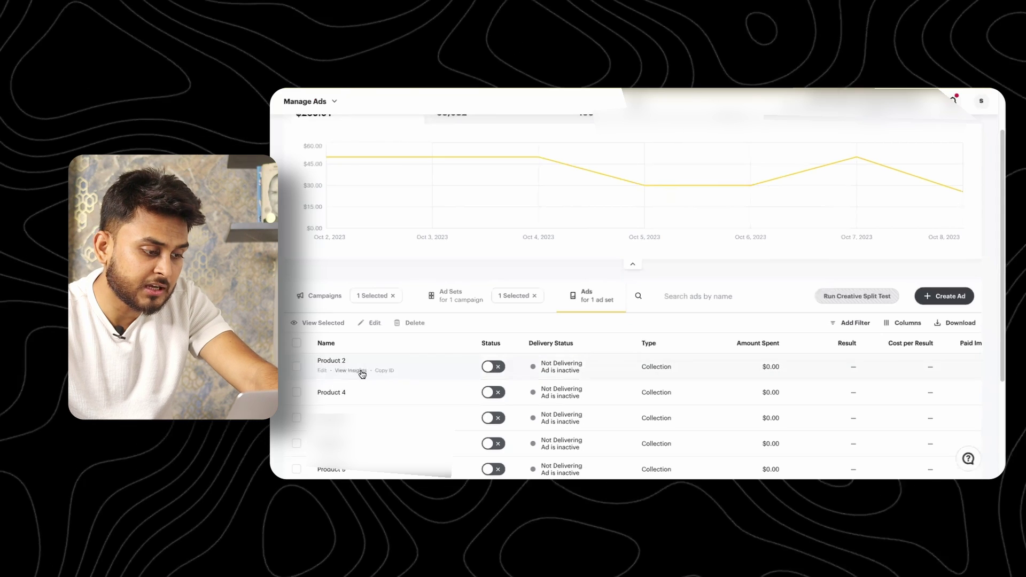
pyautogui.scroll(-3, 476, 362)
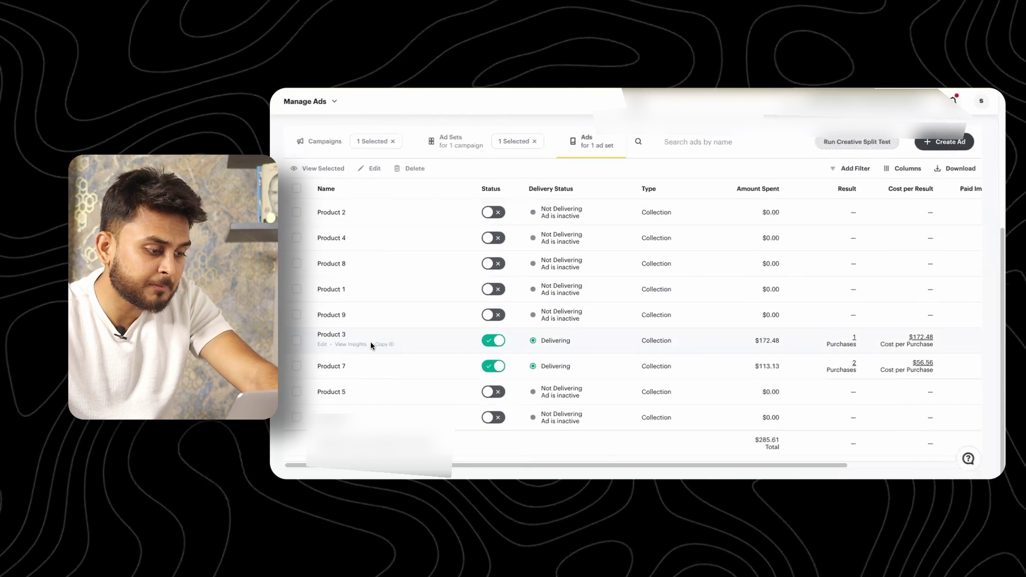
# Open the Product 3 ad for editing and review its ad format, public profile, brand name and headline
pyautogui.click(322, 345)
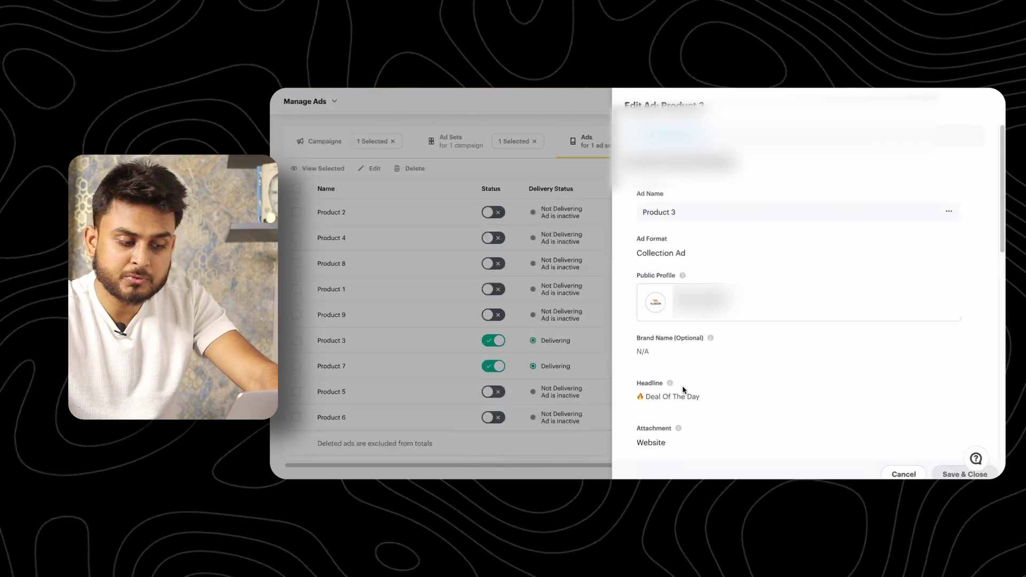
pyautogui.scroll(-1, 683, 390)
pyautogui.scroll(1, 682, 390)
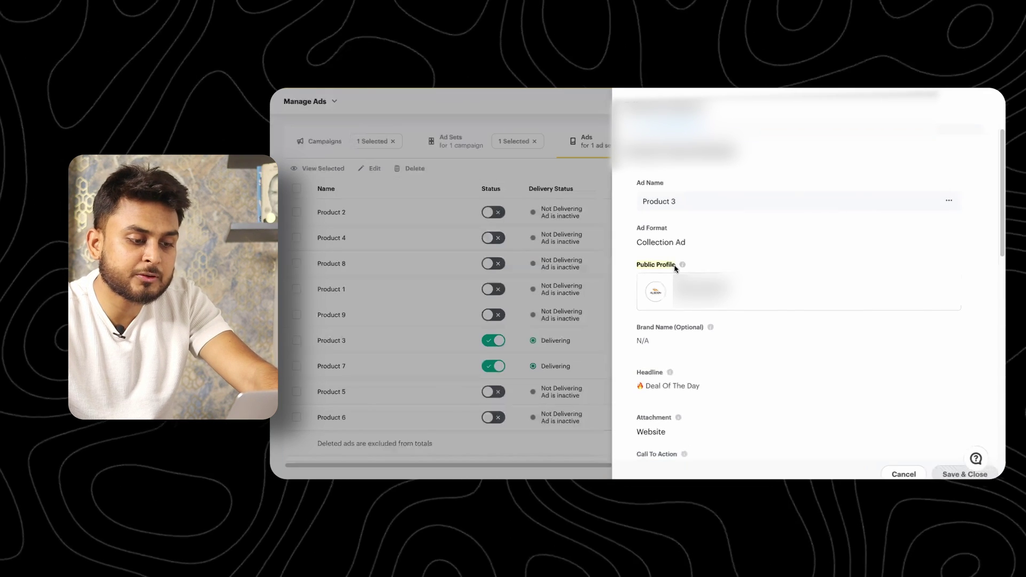
pyautogui.moveTo(681, 264)
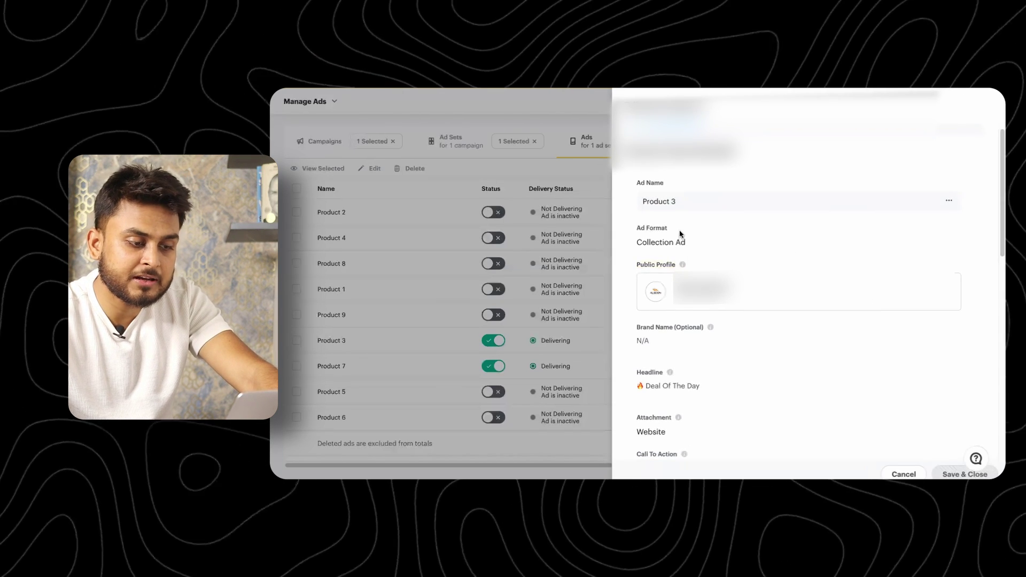
pyautogui.scroll(-1, 680, 234)
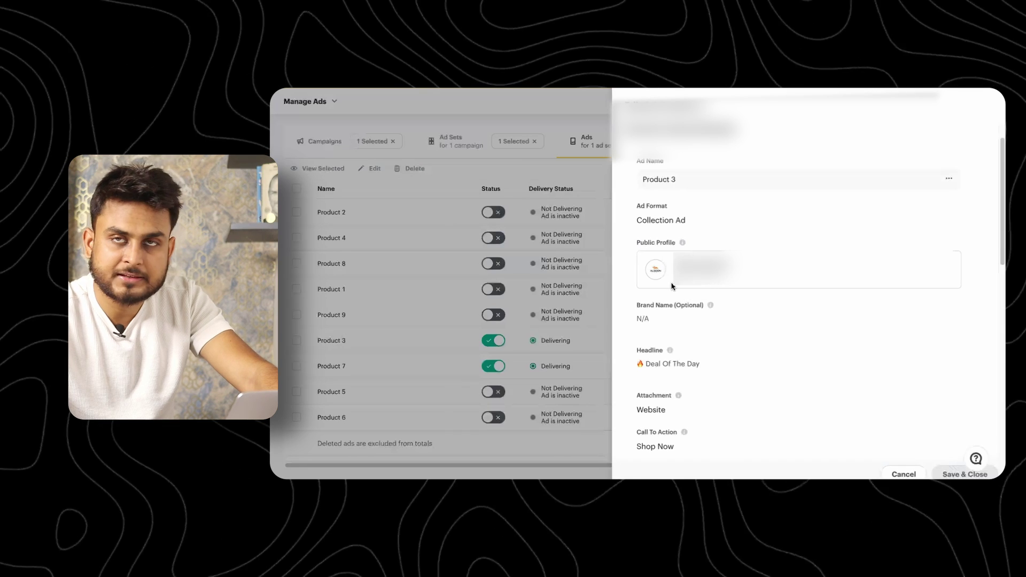
pyautogui.scroll(-5, 774, 332)
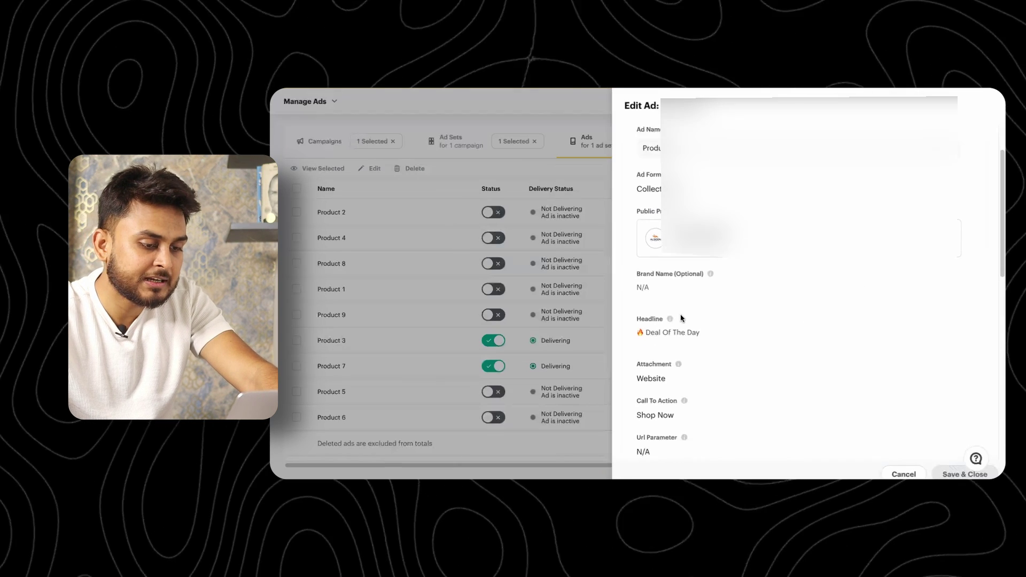
# Review the Product 3 ad's attachment, call to action, URL parameter, thumbnails, Topsnap media and delivery settings, and close the editor without saving
pyautogui.scroll(-5, 674, 251)
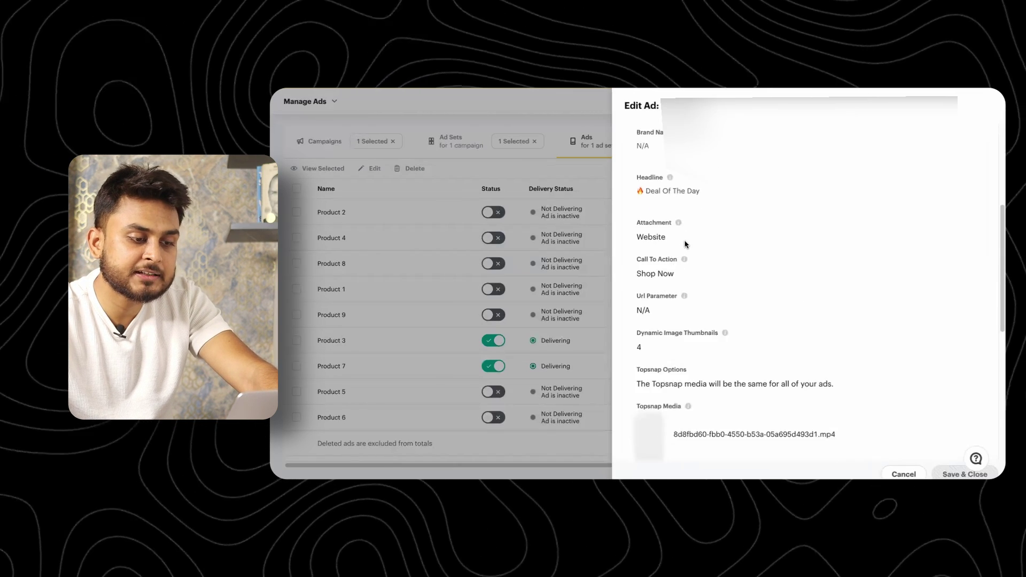
pyautogui.scroll(-5, 685, 244)
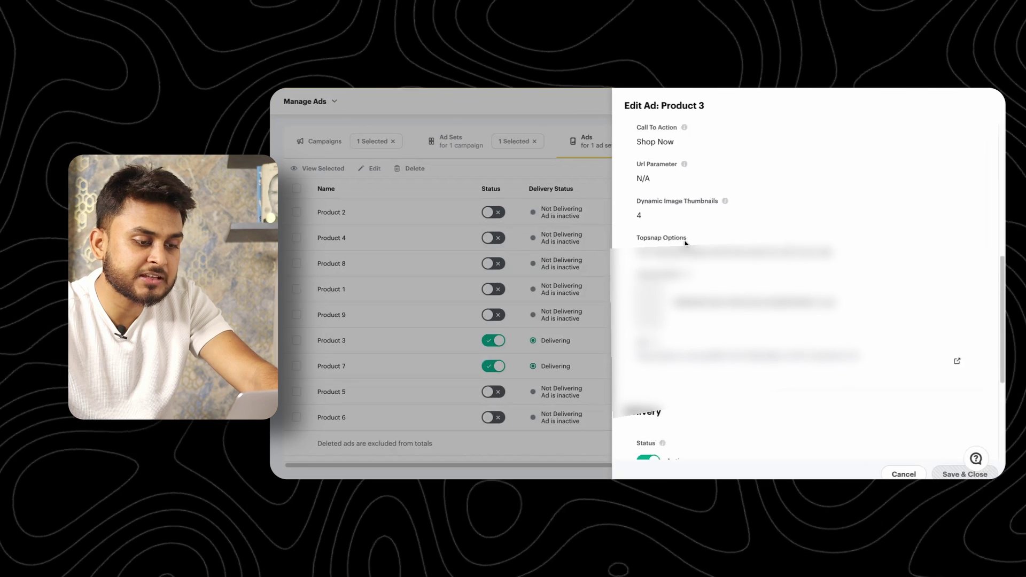
pyautogui.scroll(-5, 802, 289)
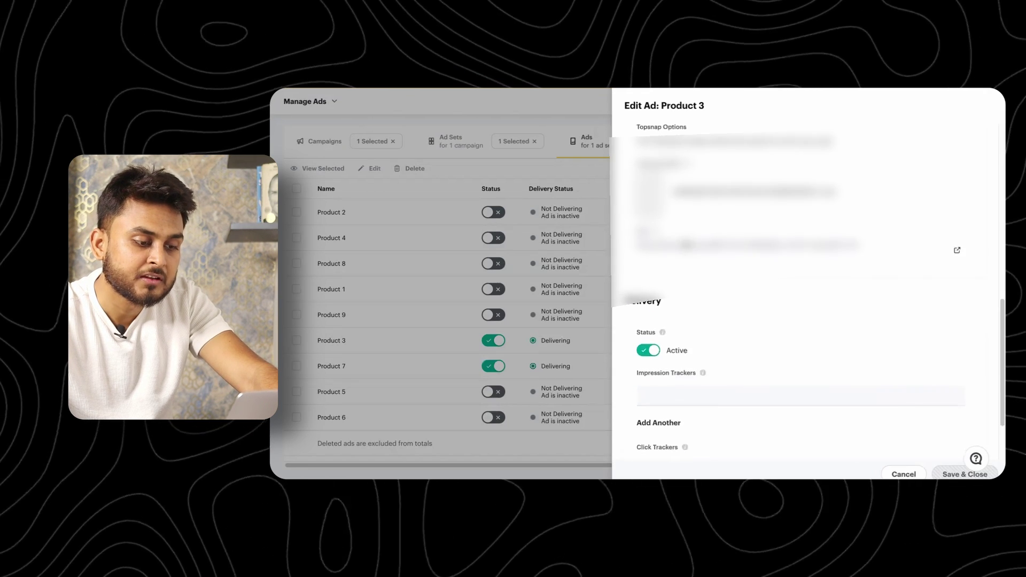
pyautogui.scroll(15, 801, 289)
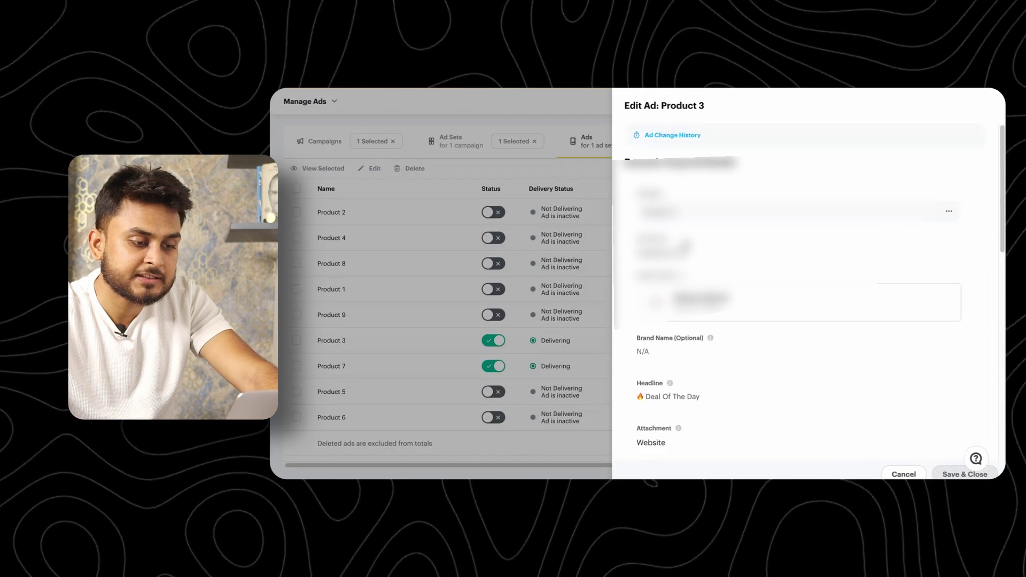
pyautogui.scroll(-15, 801, 289)
pyautogui.scroll(15, 802, 289)
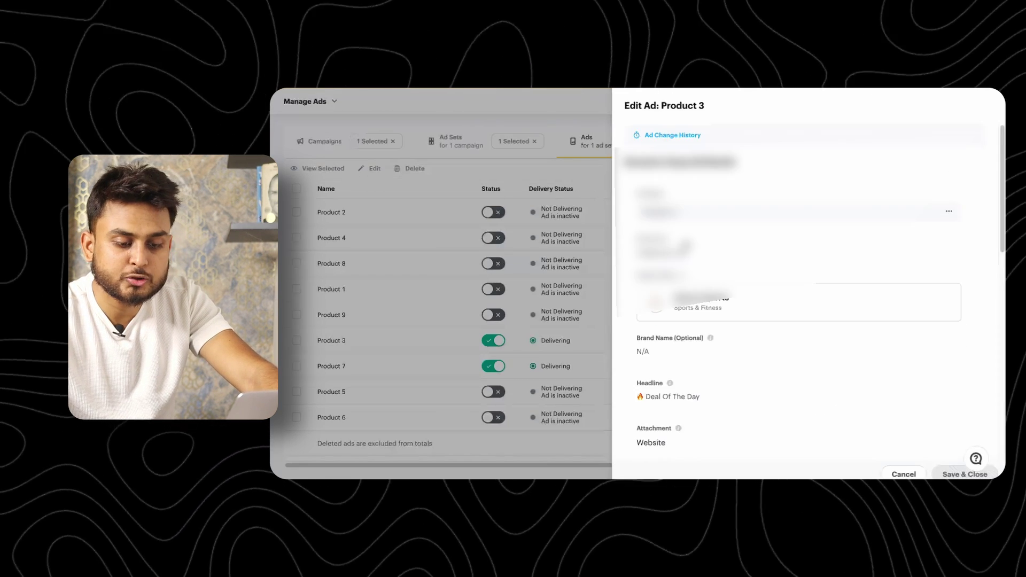
pyautogui.click(902, 473)
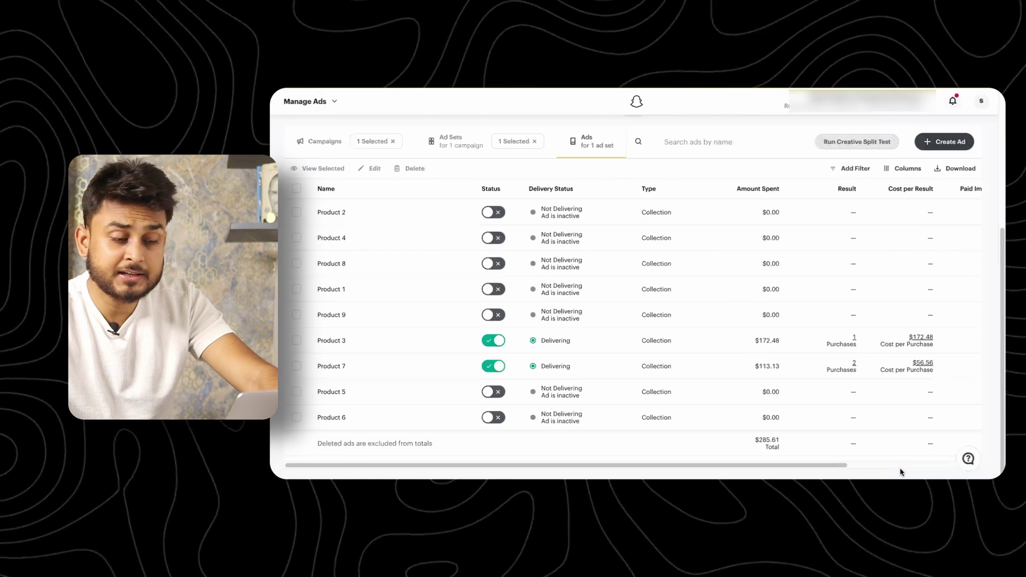